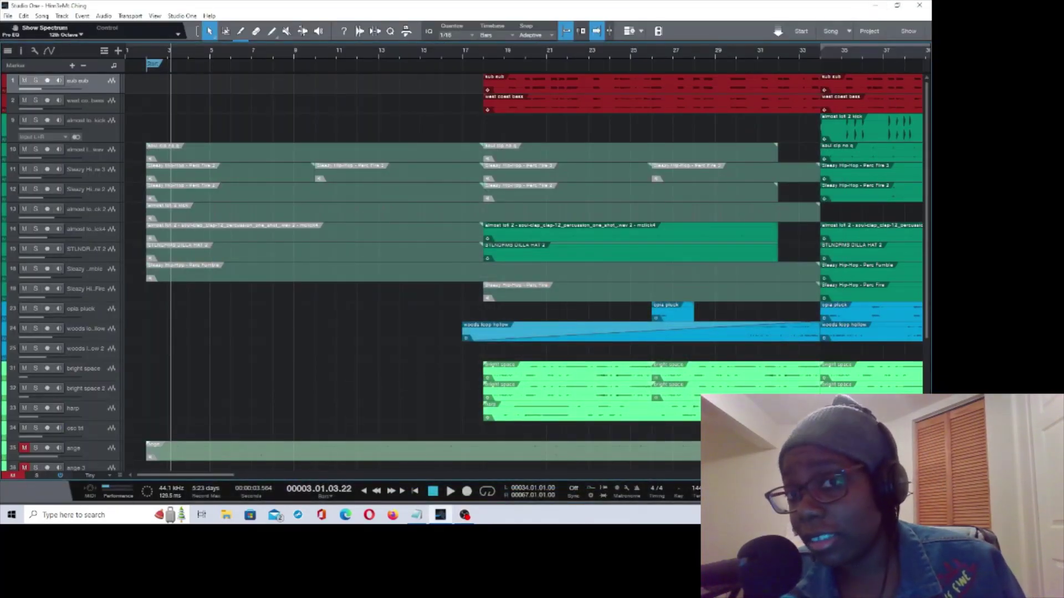
Step: Zoom to fit so the whole roughly 100-bar Mount Ching arrangement is visible
key("w")
key("w")
key("w")
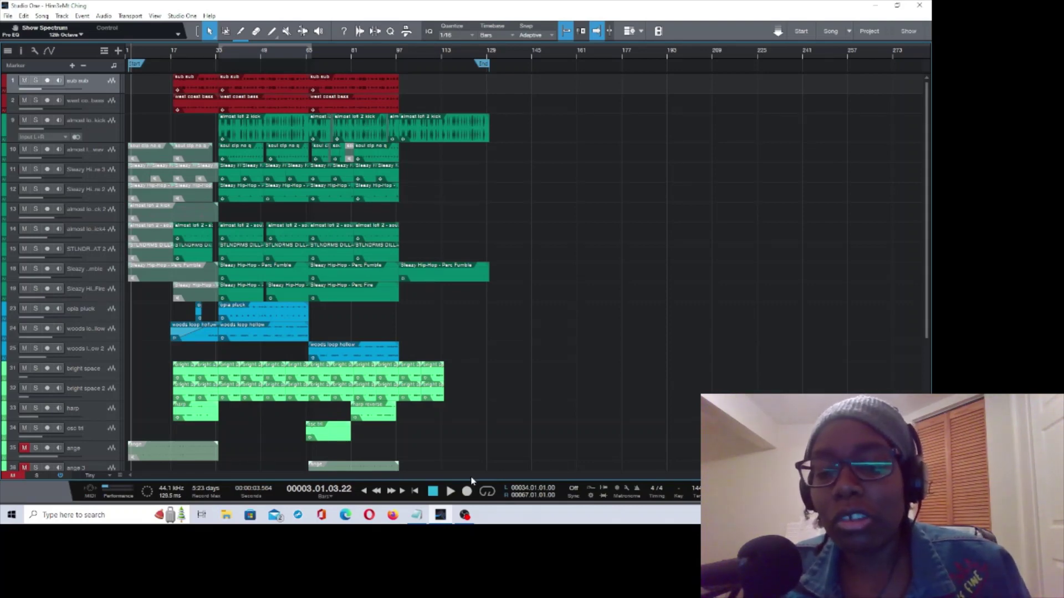
Step: Return the playhead to the song start and scroll through the track list
left_click(433, 496)
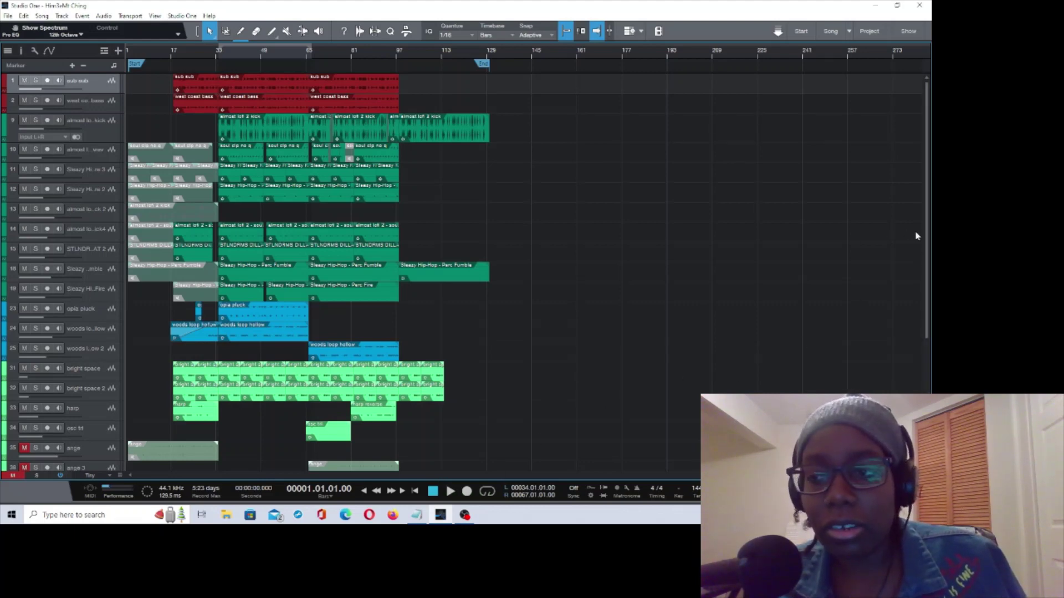
left_click_drag(928, 325, 926, 228)
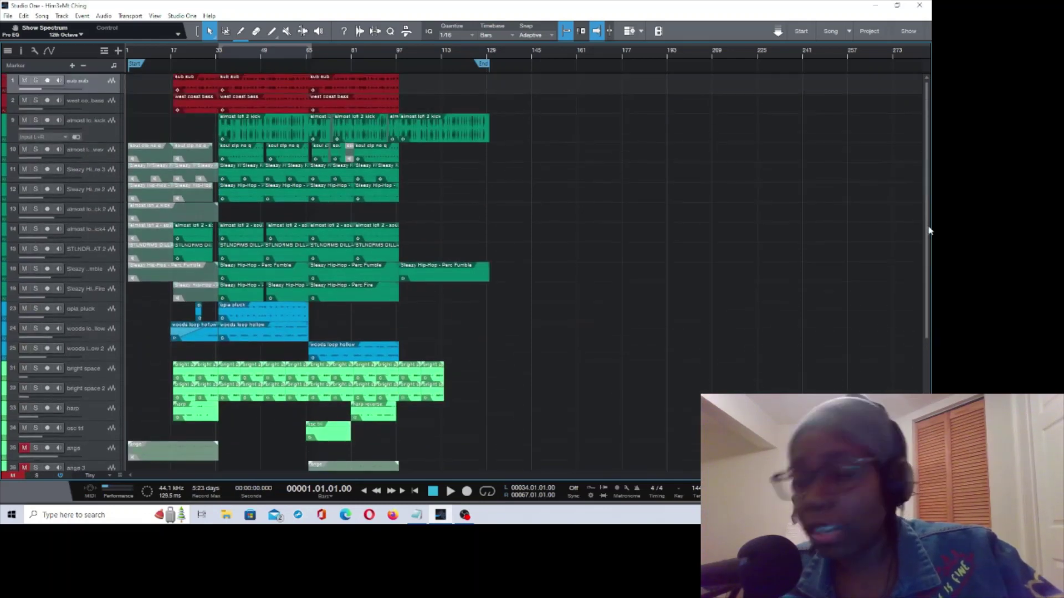
scroll(928, 310, "down", 2)
left_click_drag(929, 332, 932, 118)
Step: Play the song from the beginning while scrolling through all the tracks
key("space")
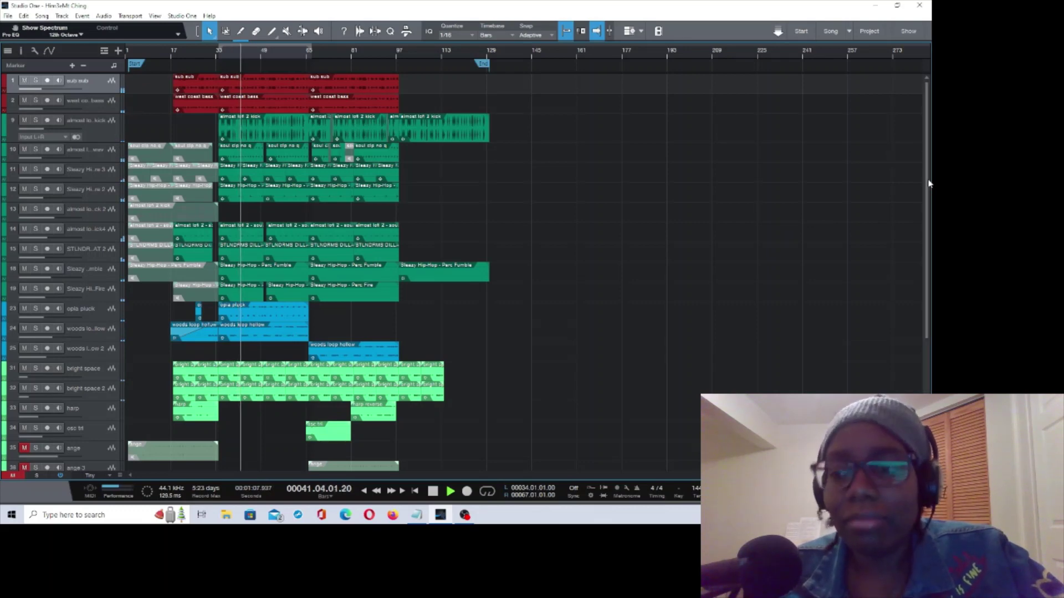
left_click_drag(925, 186, 924, 306)
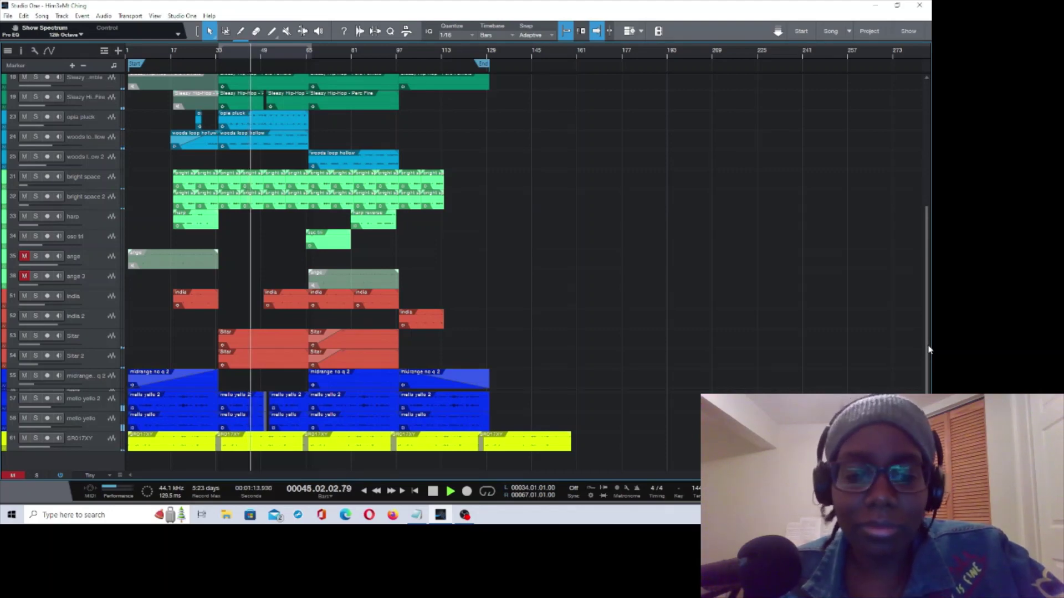
left_click_drag(928, 350, 929, 190)
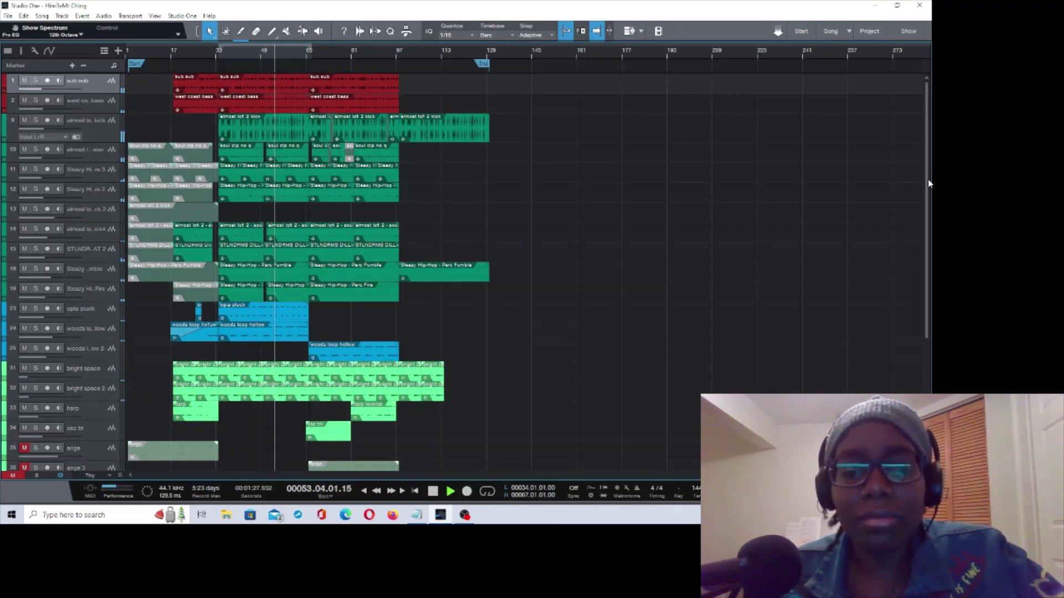
left_click_drag(928, 184, 930, 151)
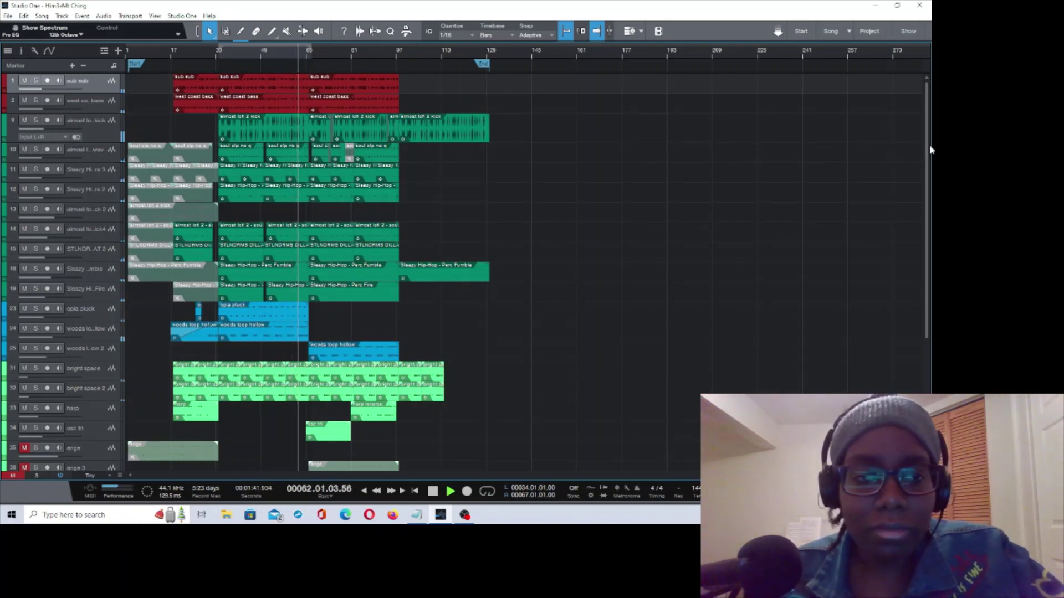
left_click_drag(930, 149, 920, 102)
Step: Stop playback at bar 65 and scroll the track list back through
key("space")
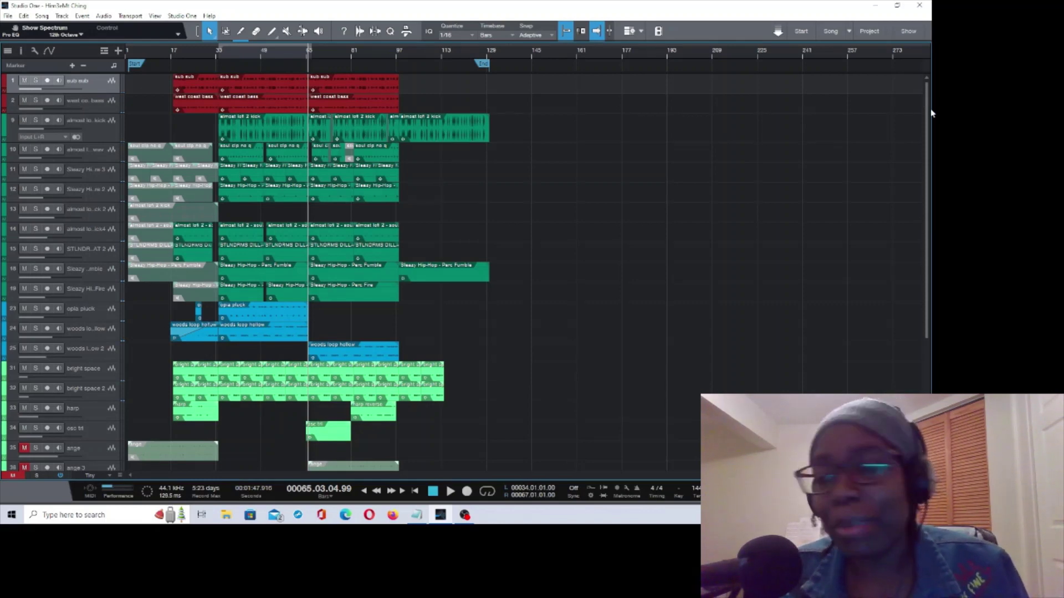
left_click_drag(929, 112, 932, 270)
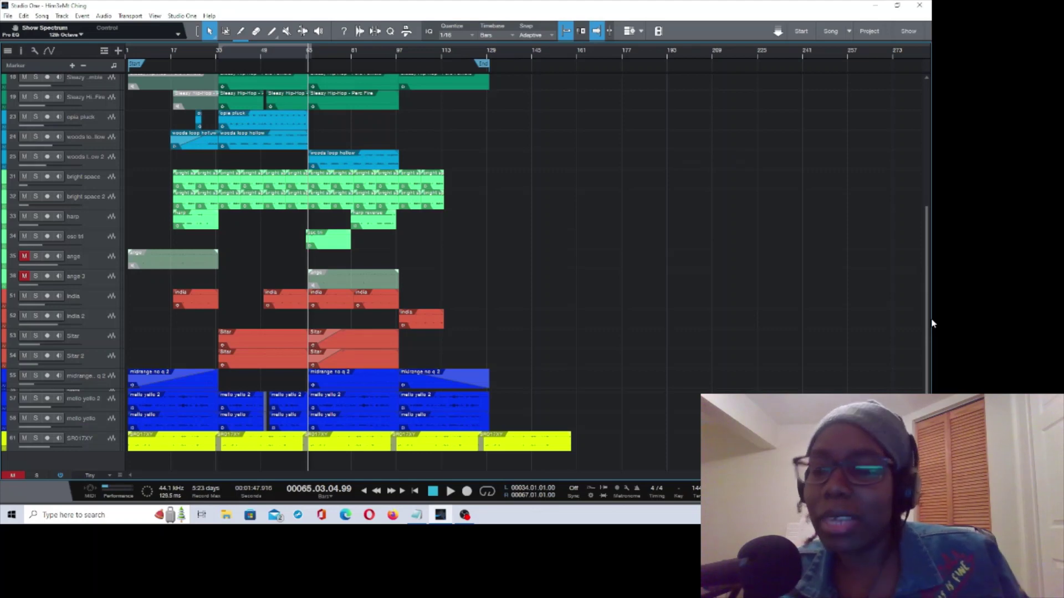
left_click_drag(930, 323, 931, 140)
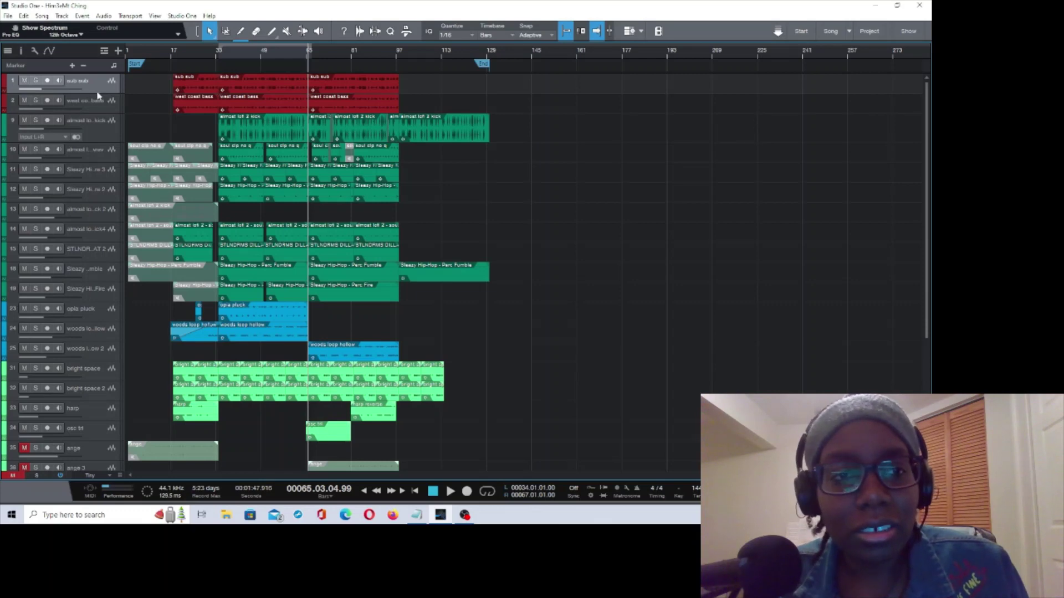
Step: Play the sub sub track soloed, then add the west coast bass to the solo
left_click(36, 80)
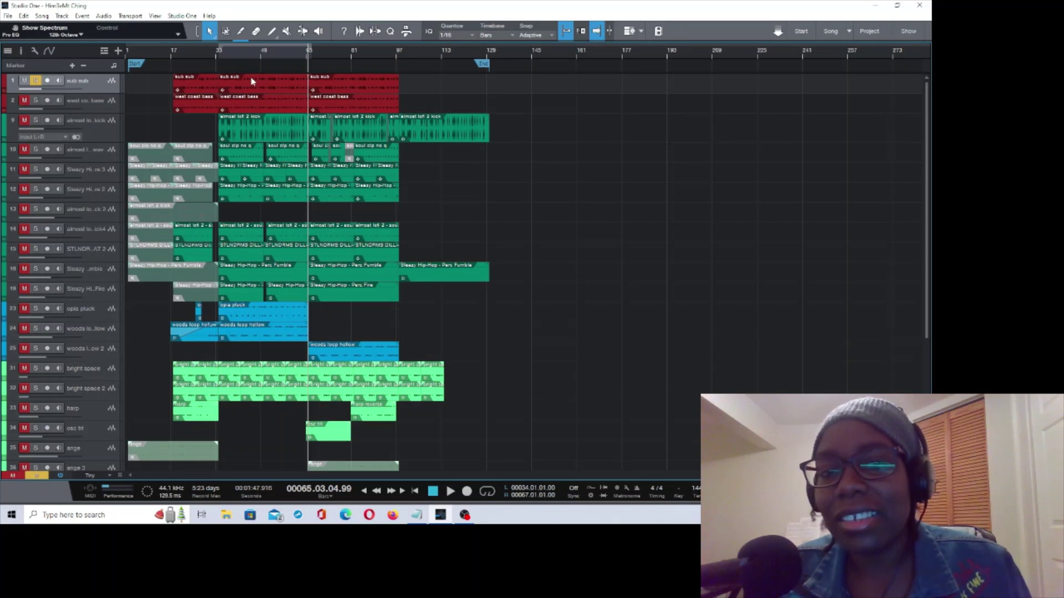
key("space")
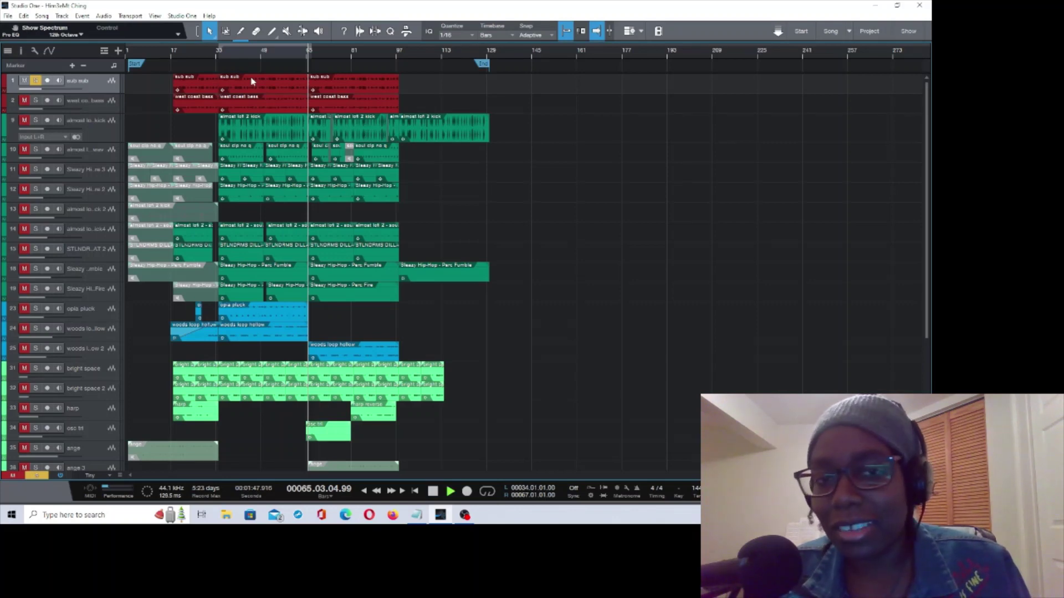
left_click(35, 102)
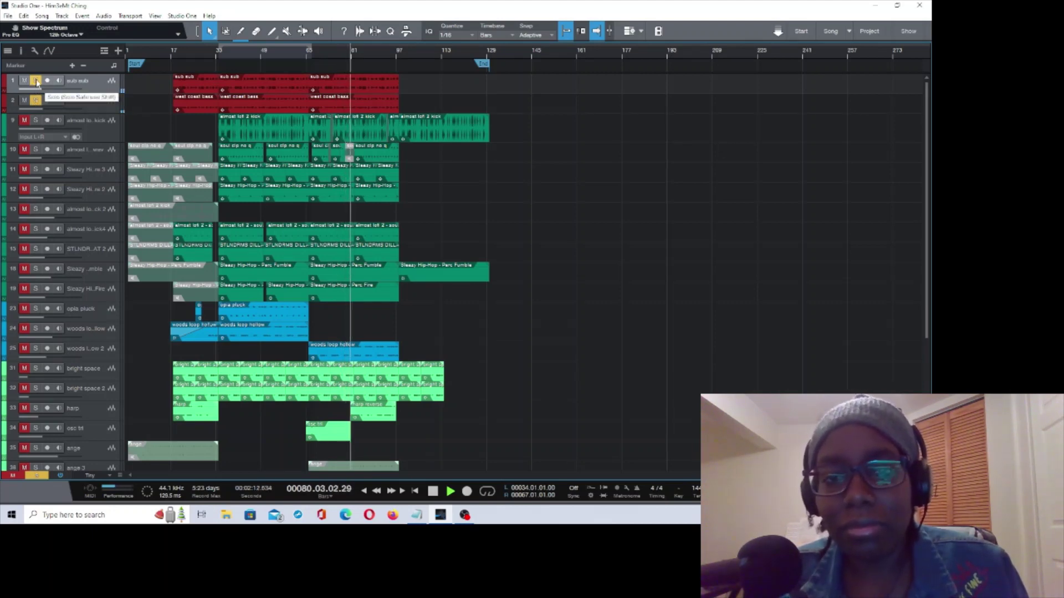
Step: Clear both bass tracks' solos and stop playback at bar 82
left_click(36, 82)
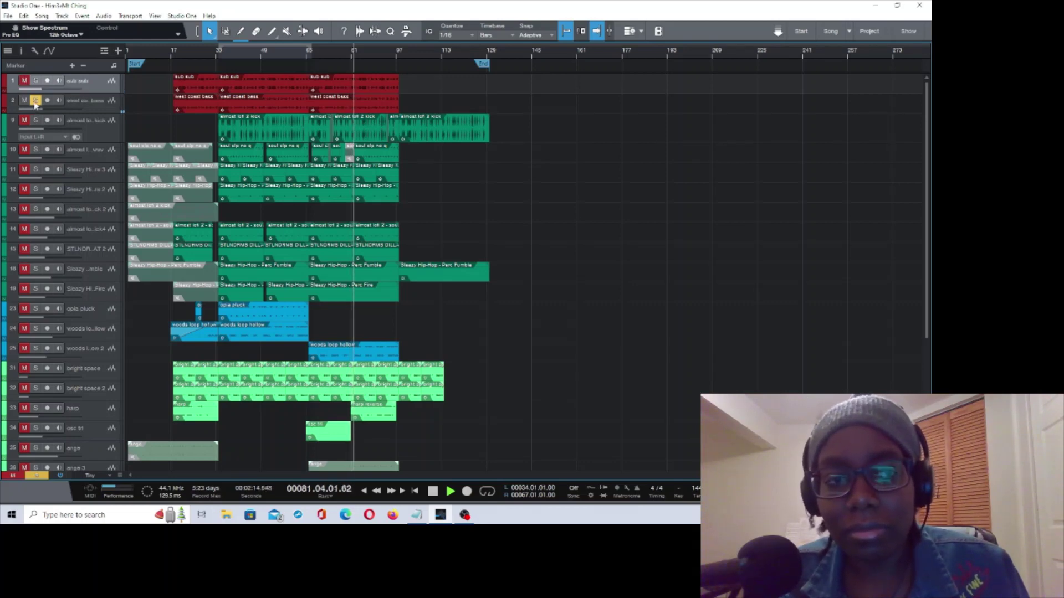
left_click(36, 101)
key("space")
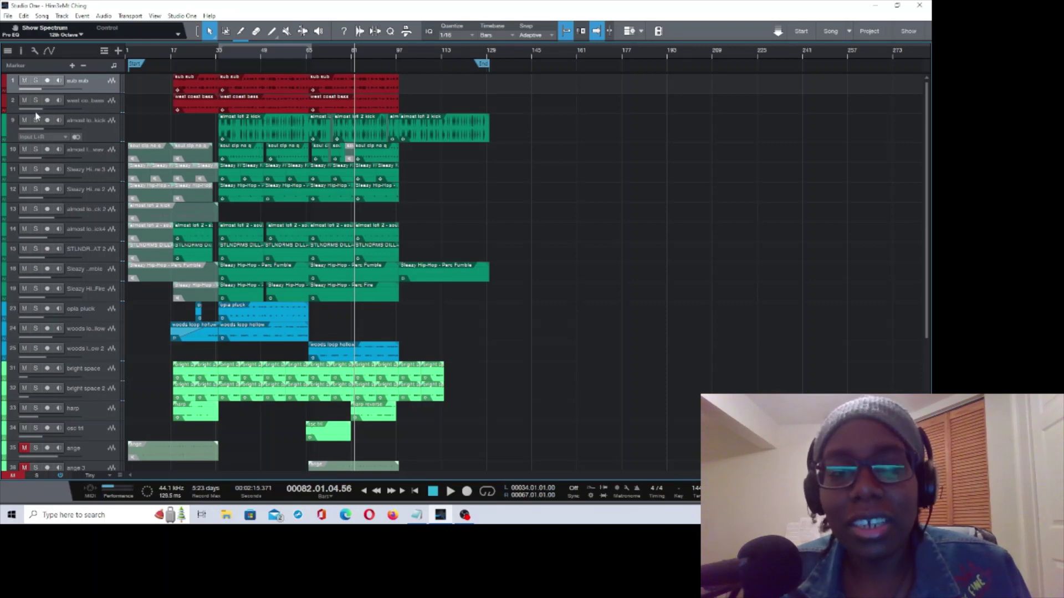
Step: Solo the kick on track 9 and play it from bar 36, stopping at bar 40
left_click(35, 120)
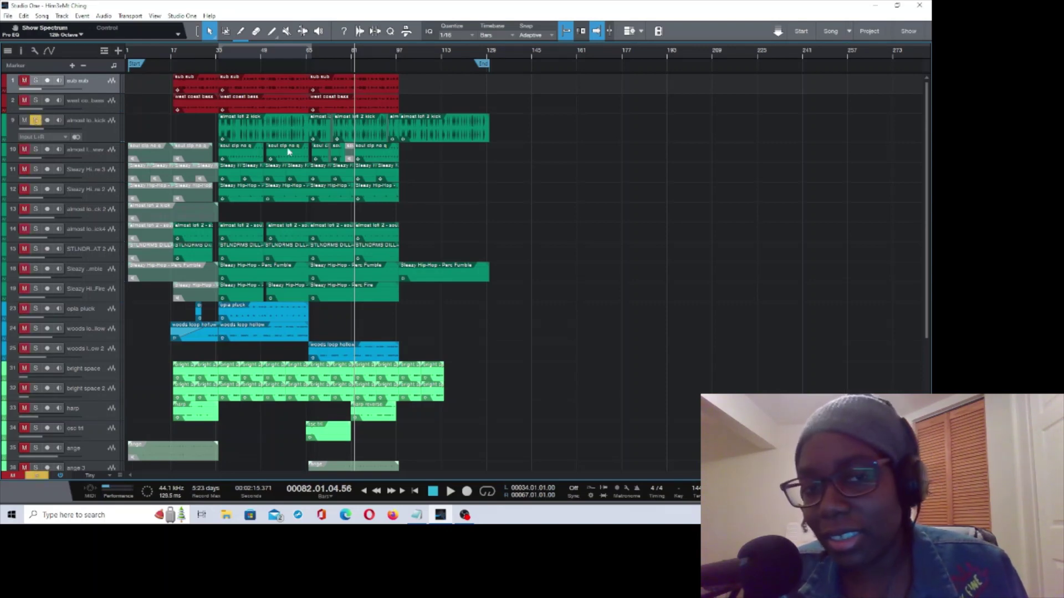
left_click(224, 55)
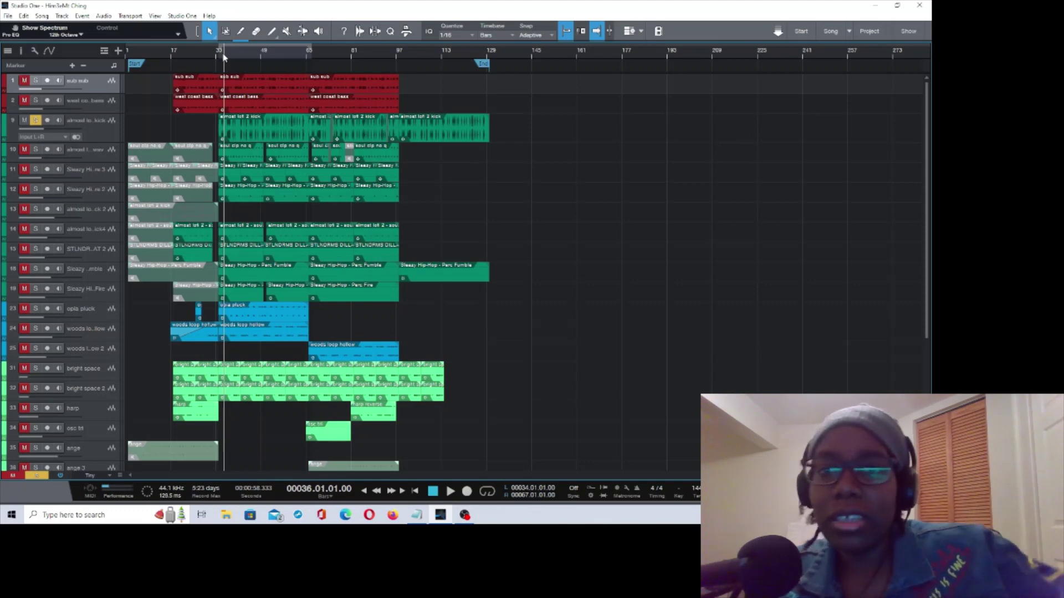
key("space")
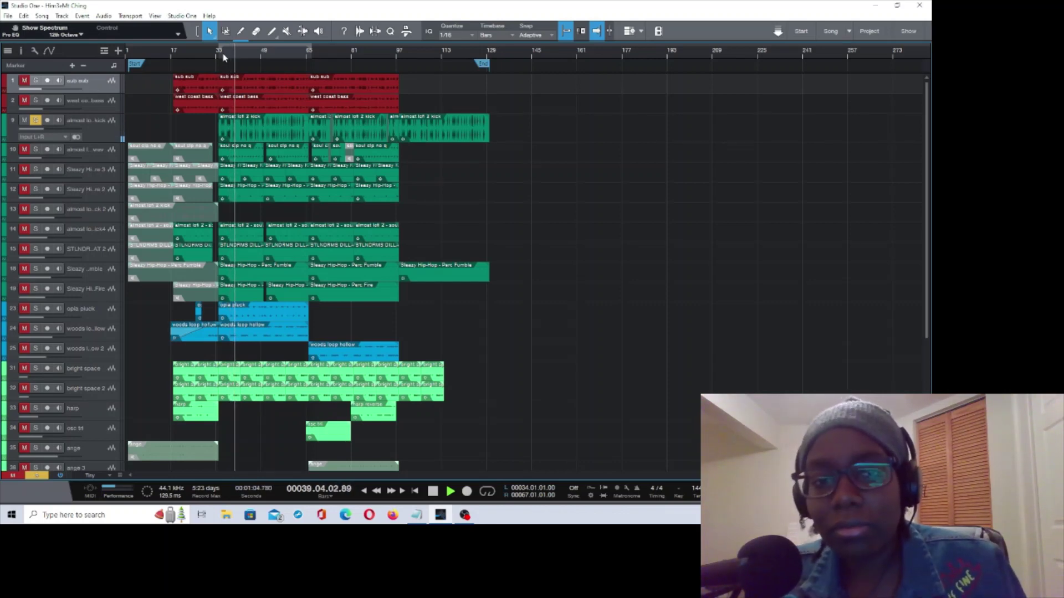
key("space")
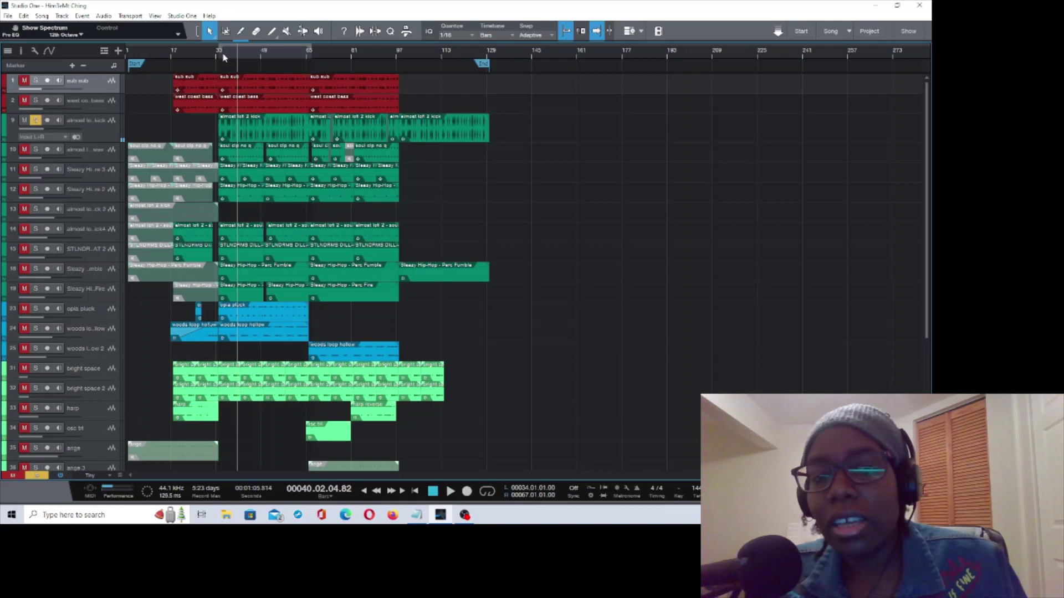
Step: Move the solo from the kick to track 10 and play track 10 alone
left_click(36, 149)
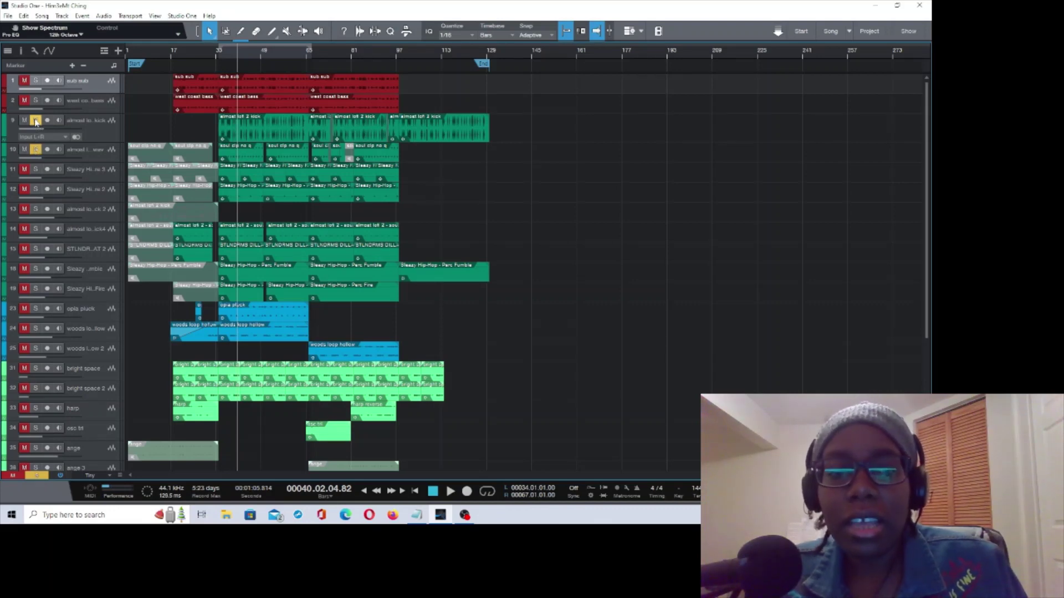
left_click(36, 121)
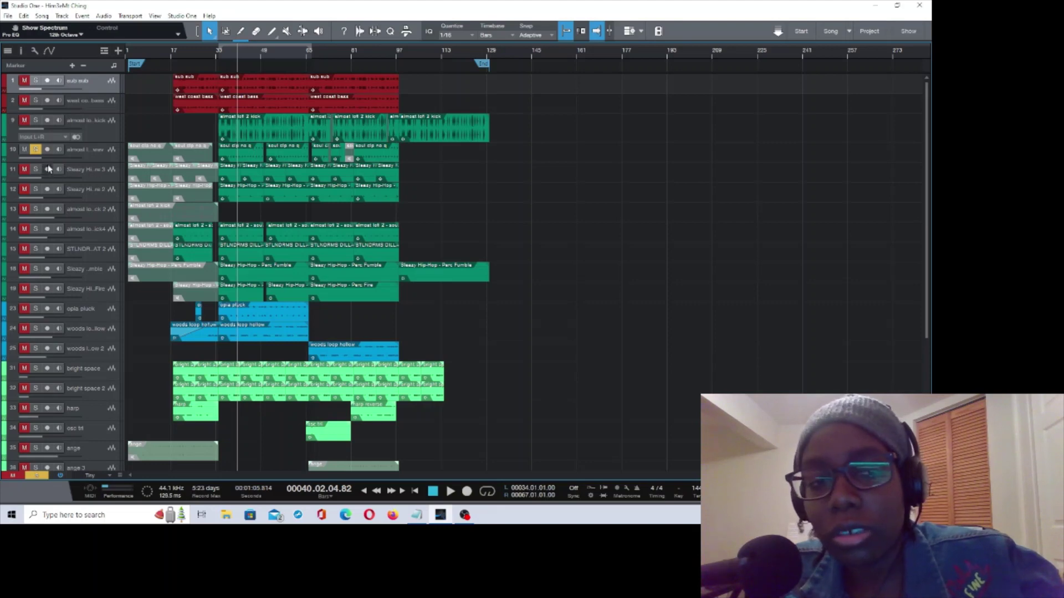
left_click(35, 150)
left_click(36, 149)
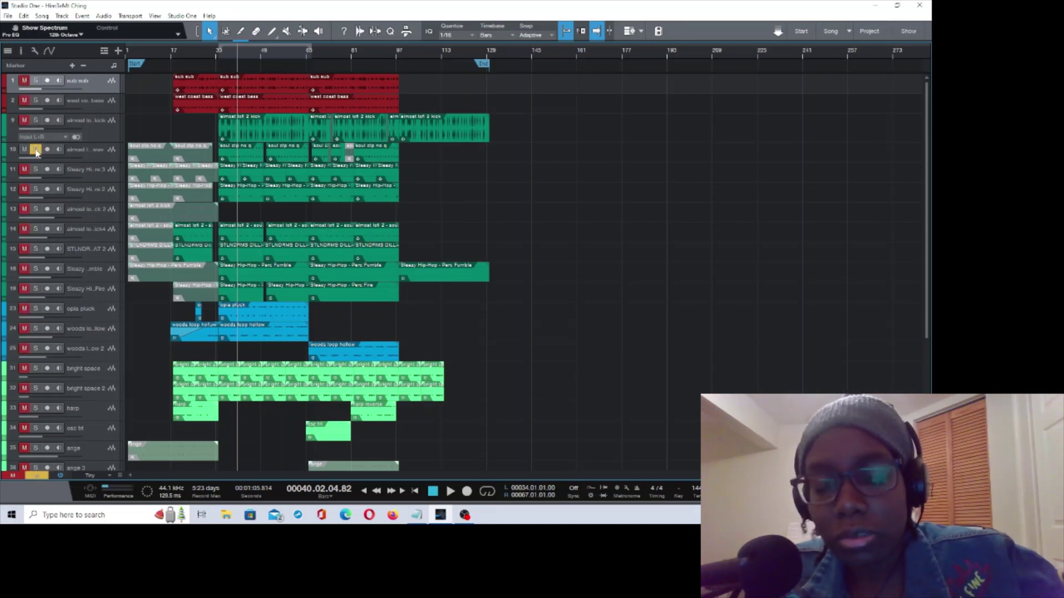
key("space")
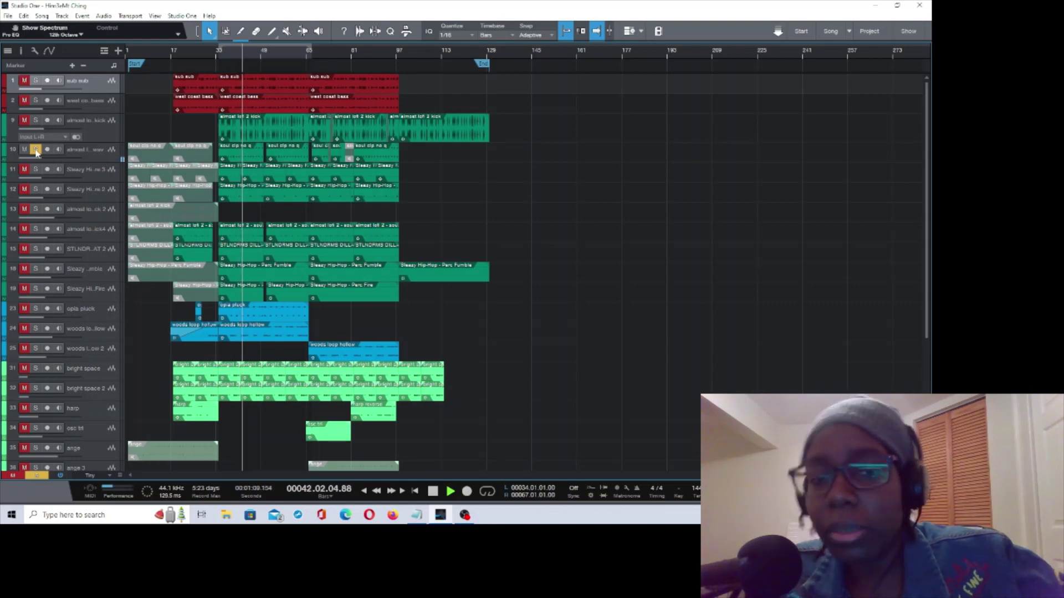
Step: Stop playback just past bar 43, then restart track 10's soloed playback
key("space")
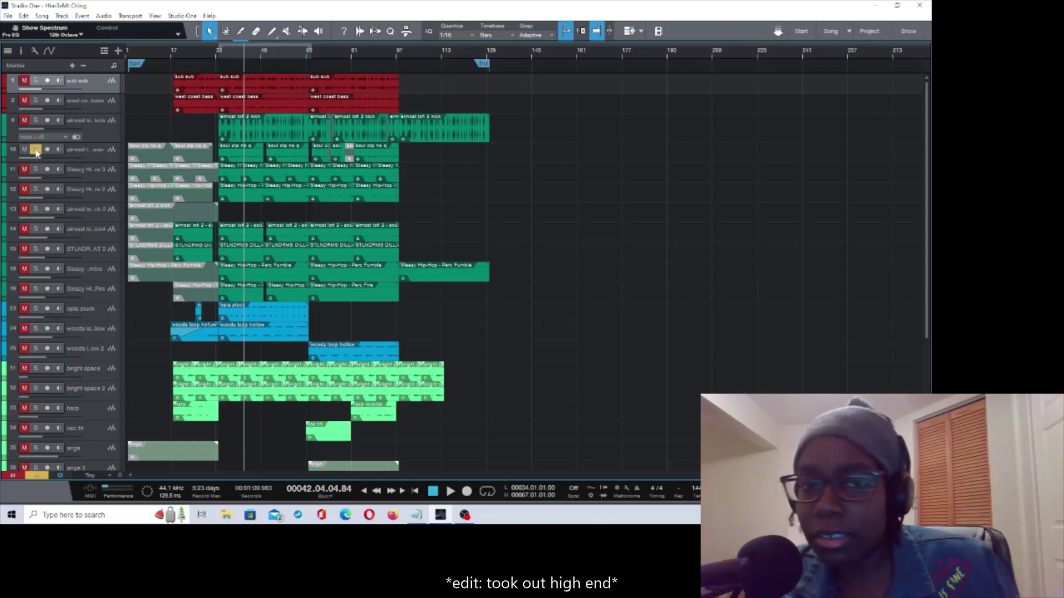
key("space")
key("space")
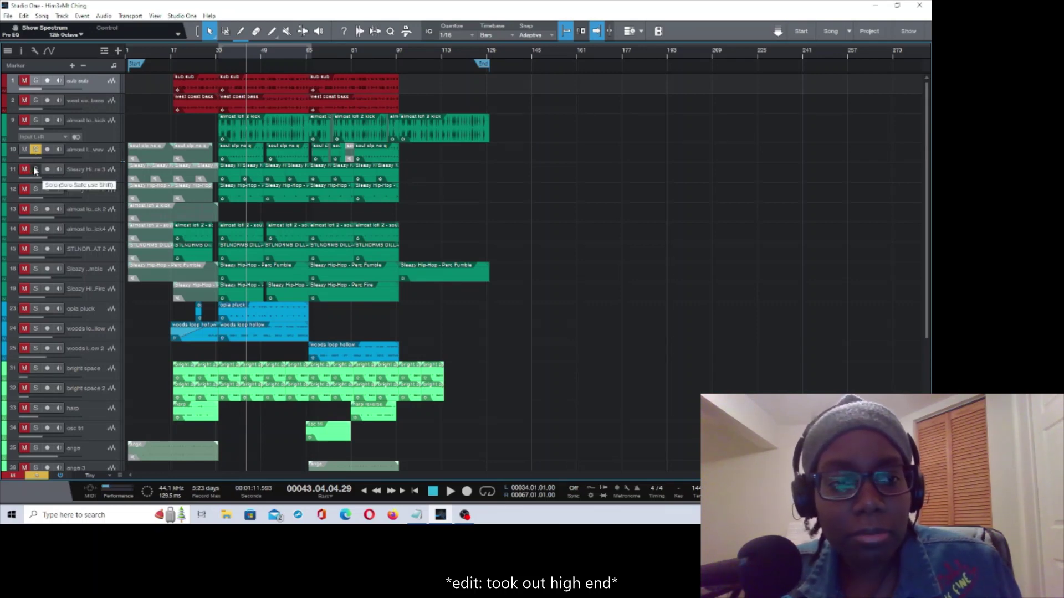
Step: Play track 11 soloed alone, then add tracks 12 and 10 to the solo
left_click(35, 169)
left_click(34, 151)
key("space")
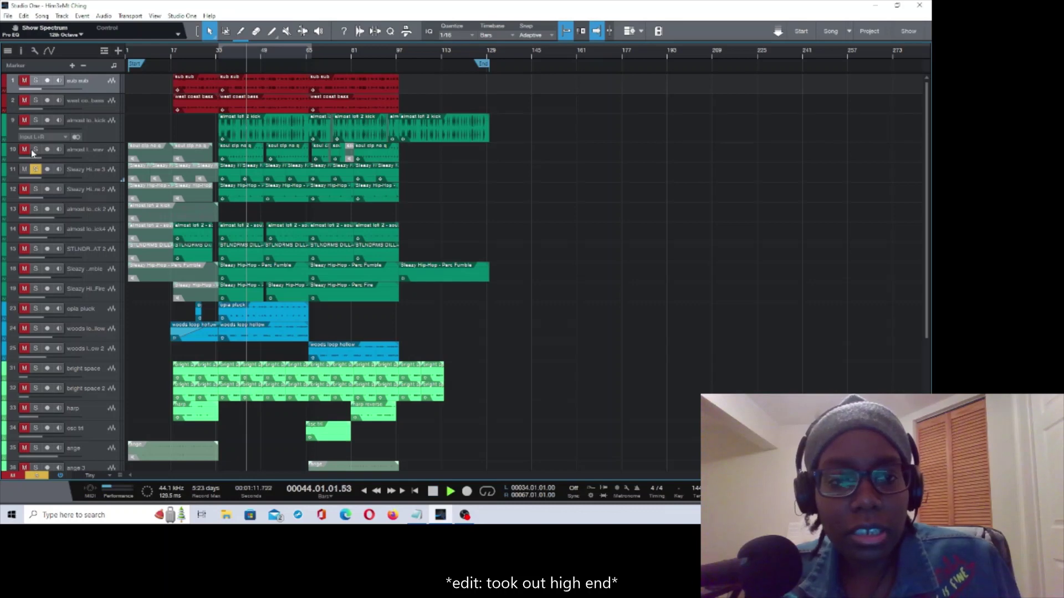
left_click(35, 190)
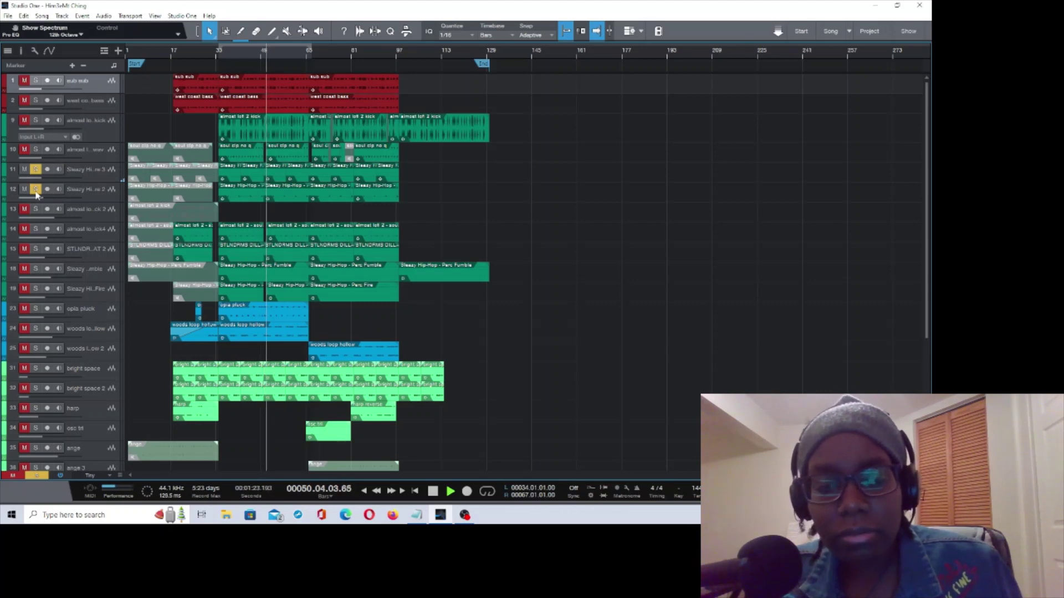
left_click(36, 151)
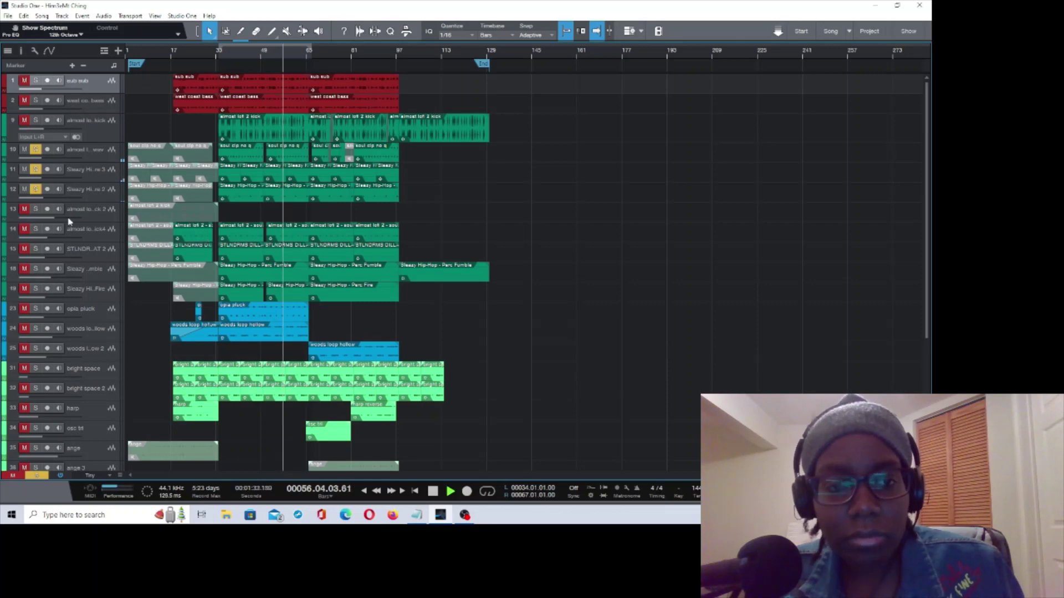
Step: Add tracks 14, 15, 16 and 19 to the solo, then stop at bar 71
left_click(35, 230)
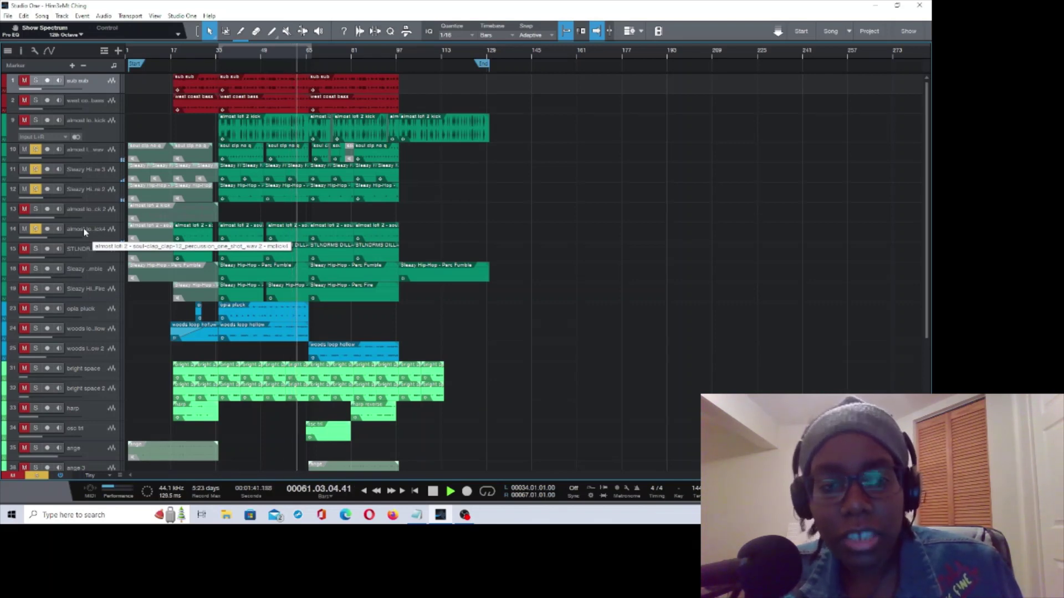
left_click(36, 248)
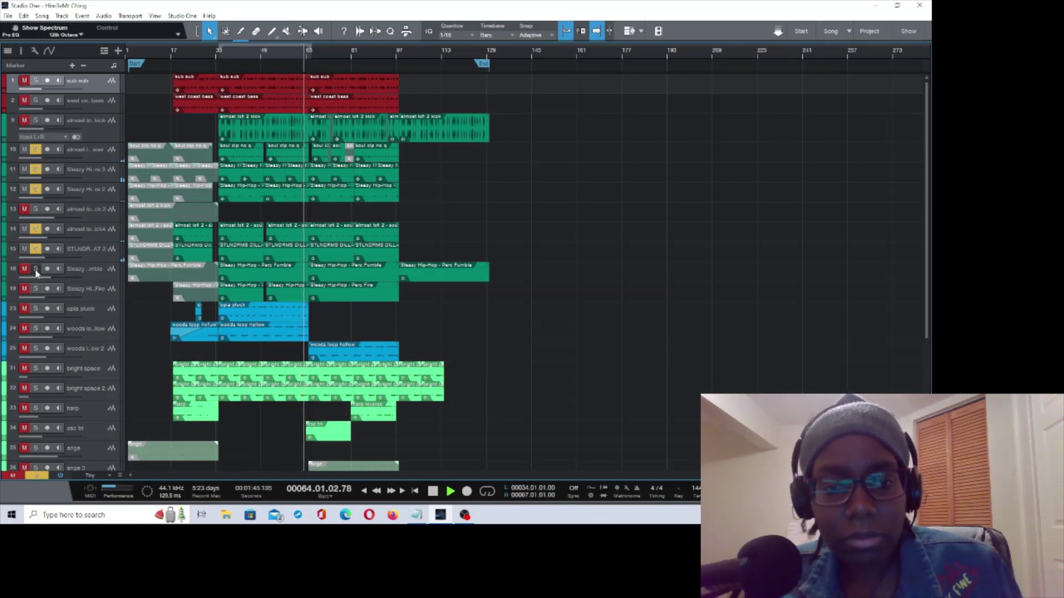
left_click(35, 269)
left_click(36, 289)
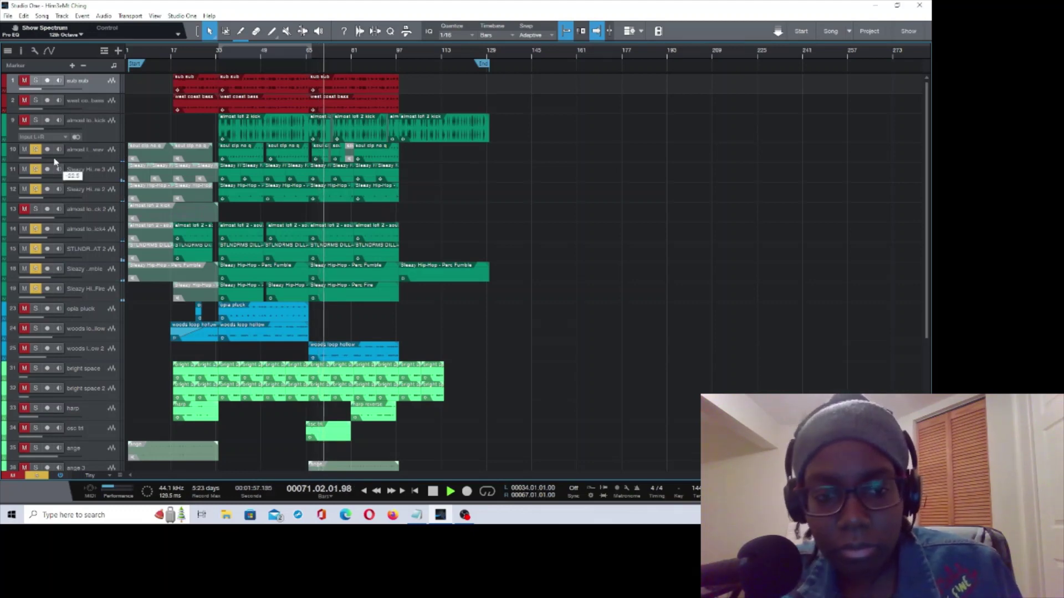
key("space")
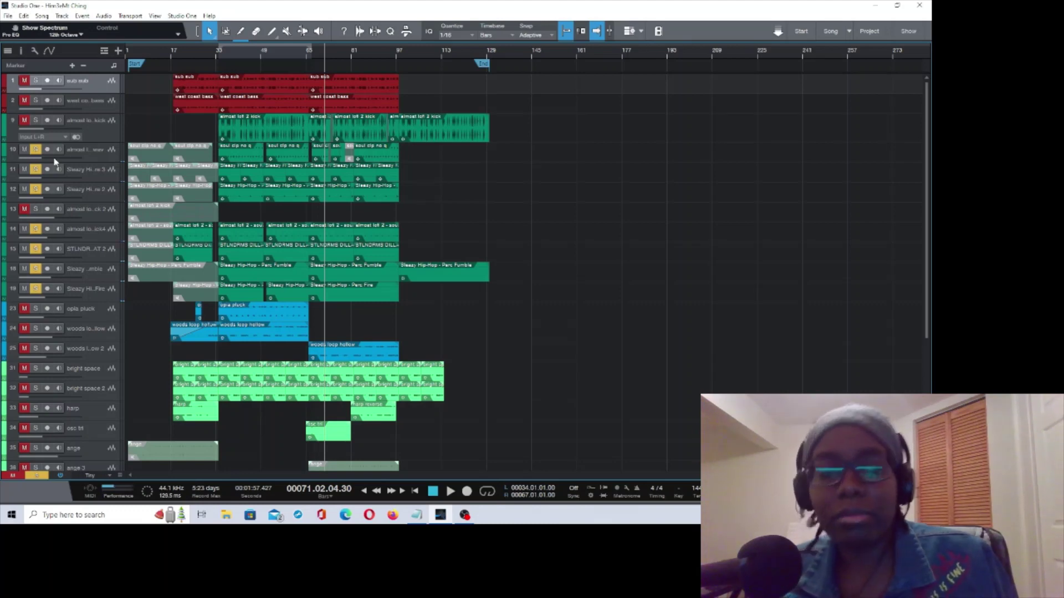
Step: Select tracks 10–19 and solo the kick on track 9 alongside them
left_click(96, 293)
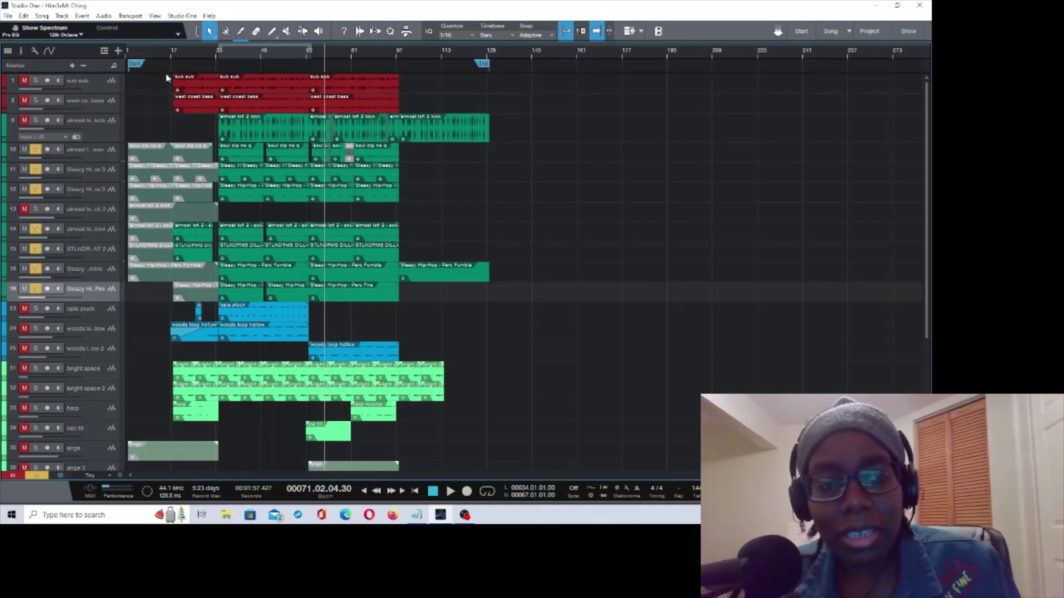
left_click(103, 159, "shift")
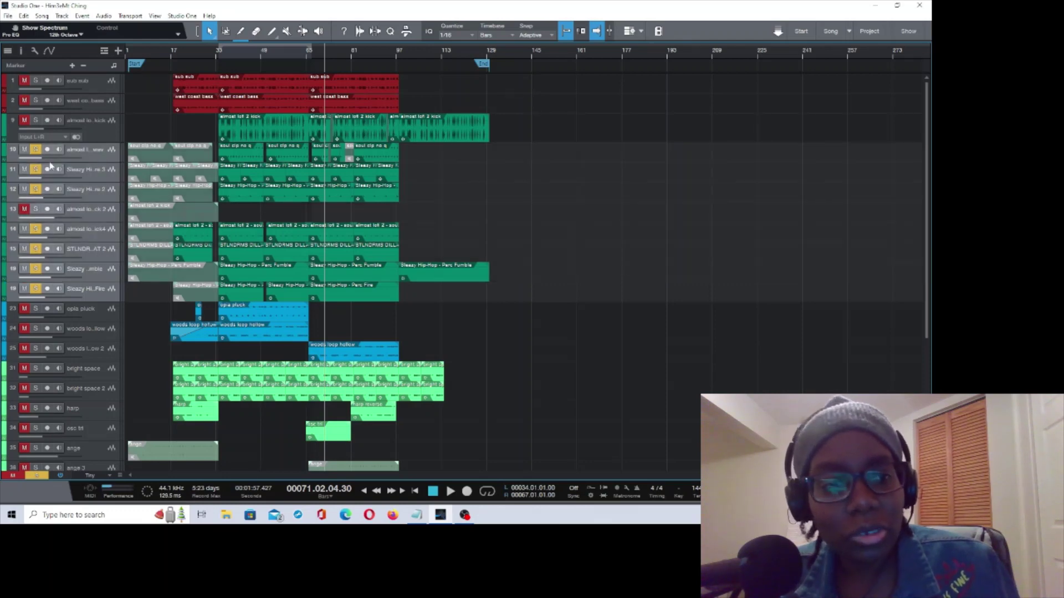
left_click(24, 121)
left_click(35, 120)
Step: Play the soloed group briefly, stop at bar 76, then clear all solos
key("space")
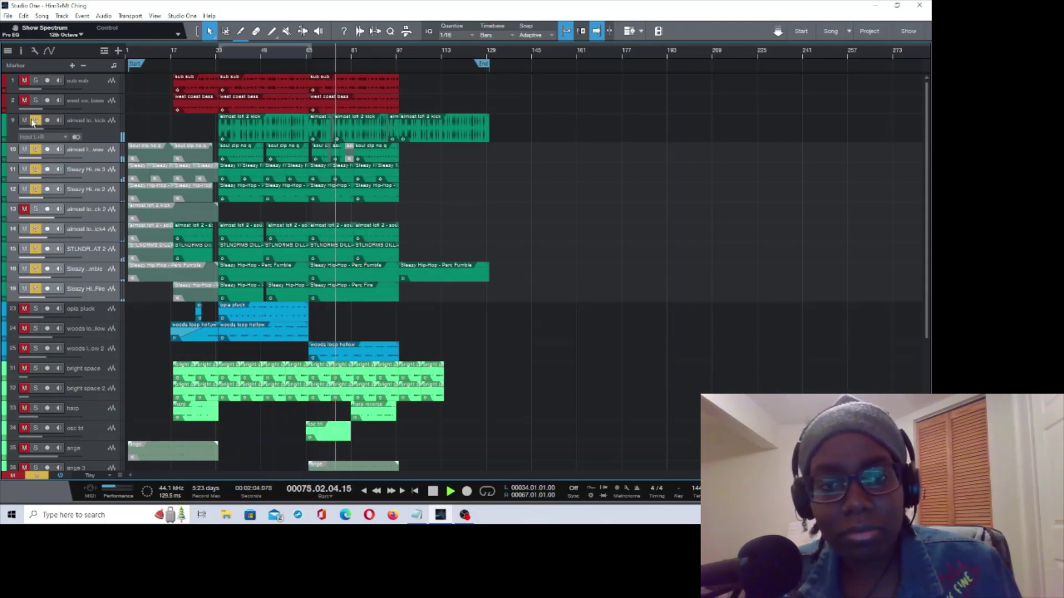
key("space")
left_click_drag(35, 289, 36, 123)
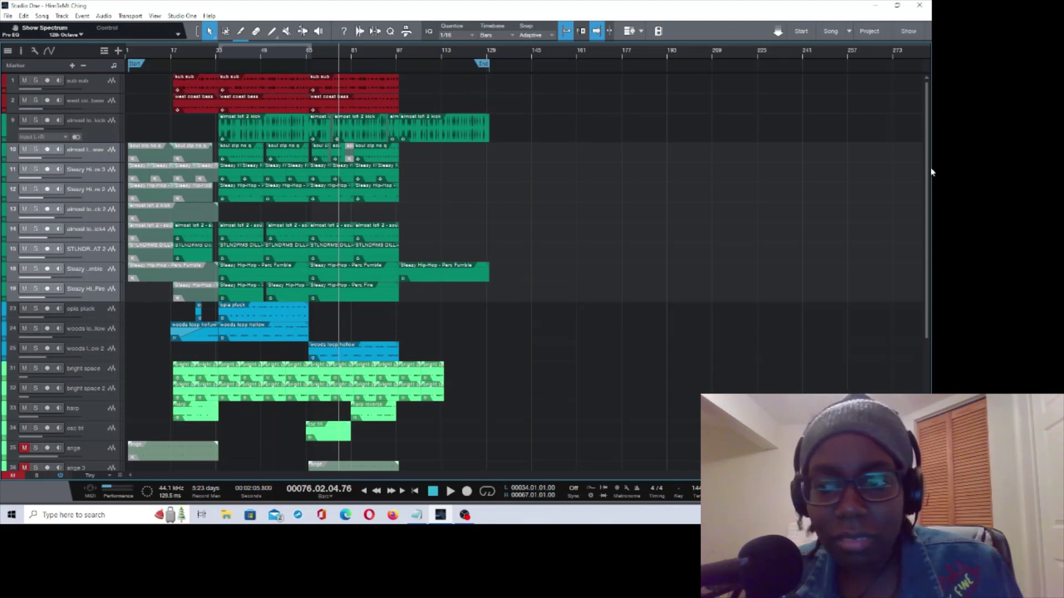
Step: Solo the pluck on track 23, play it from bar 35, then clear its solo
left_click_drag(929, 168, 931, 292)
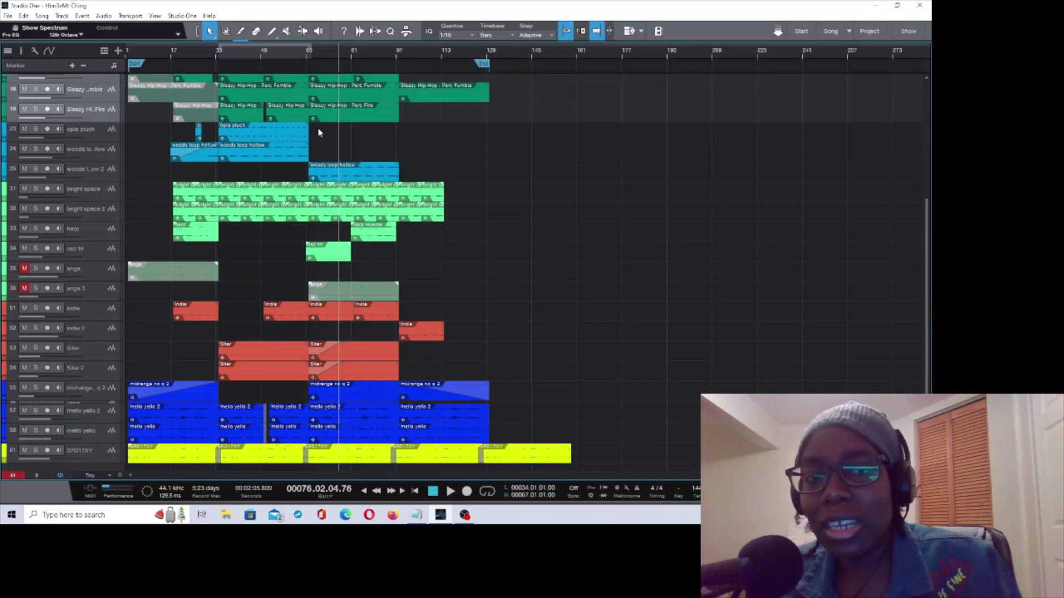
left_click(221, 58)
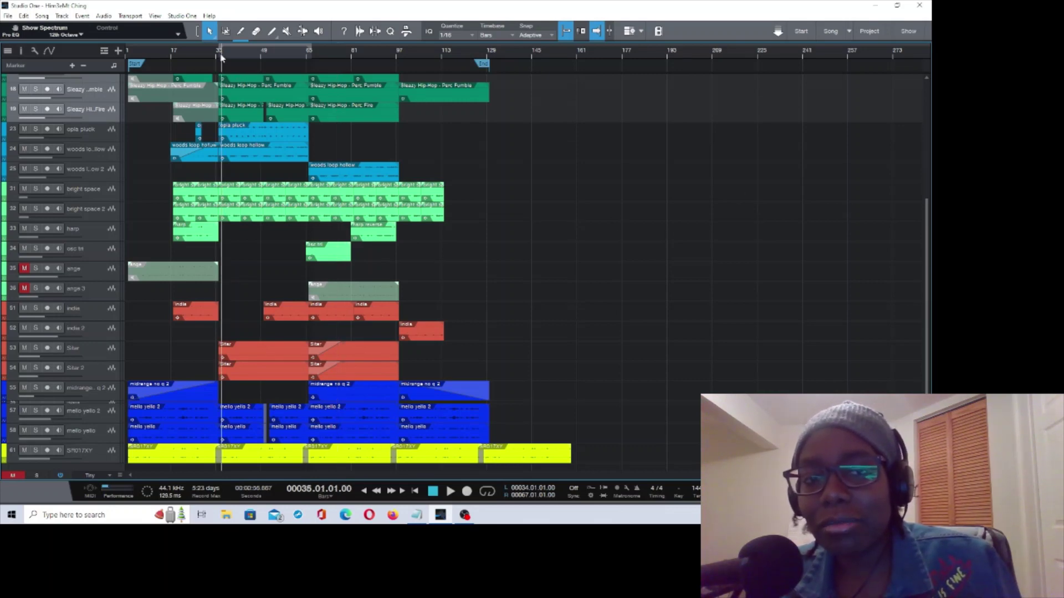
left_click(37, 129)
key("space")
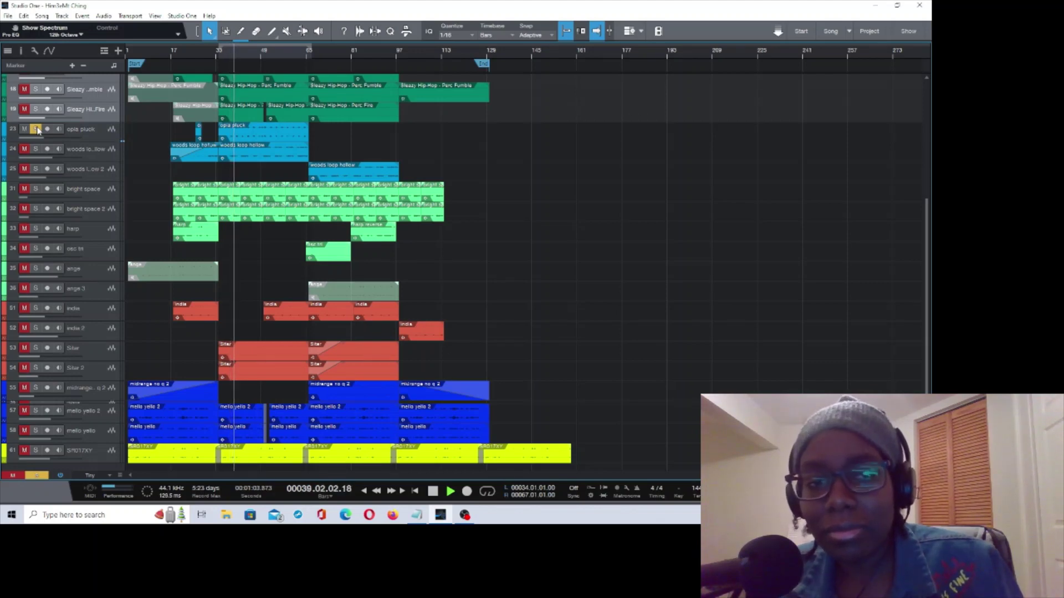
left_click(36, 129)
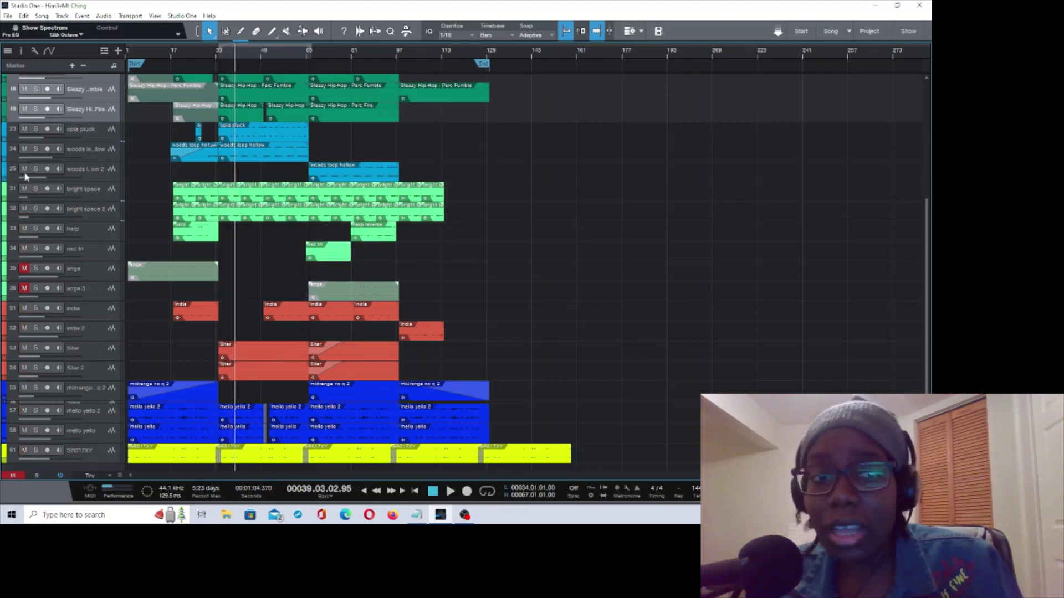
Step: Move the solo from the pluck on track 23 to the woods loop hollow track
left_click(35, 130)
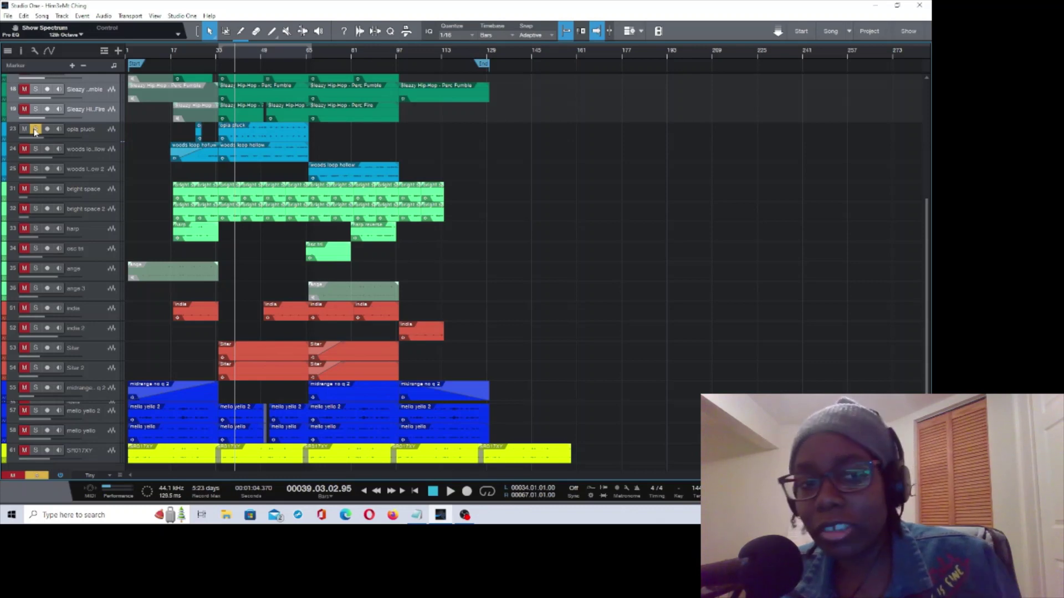
left_click(35, 149)
left_click(35, 129)
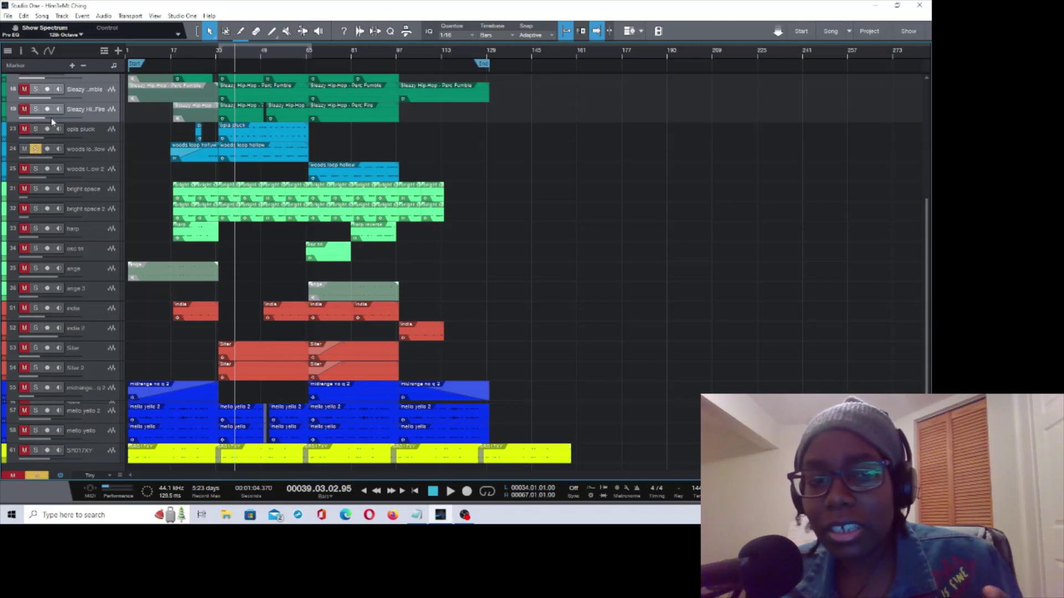
Step: Play the soloed woods loop hollow from bar 35, stopping and resuming, then unsolo it
left_click(223, 57)
key("space")
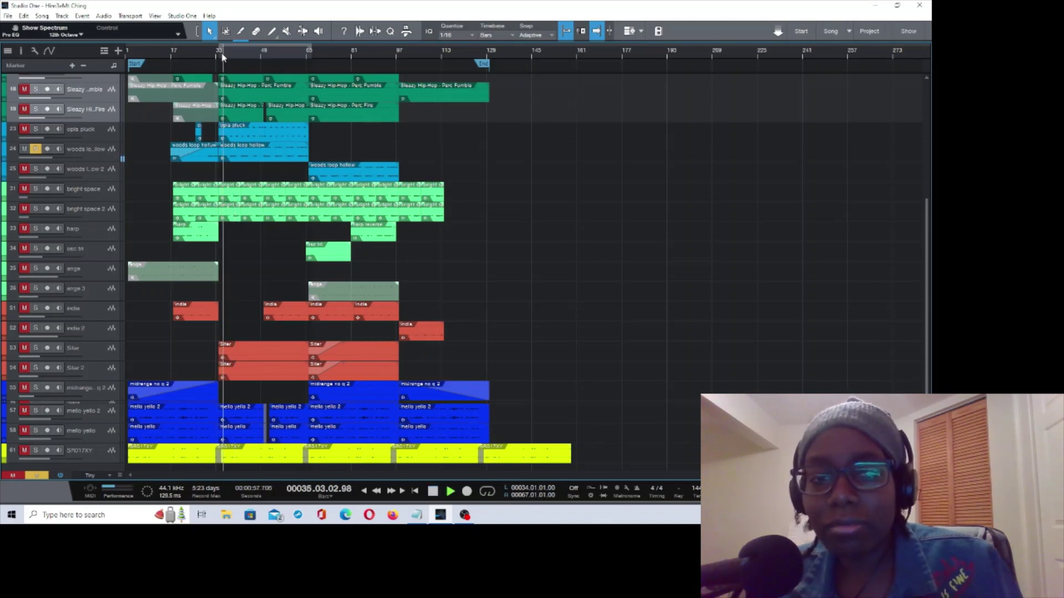
key("space")
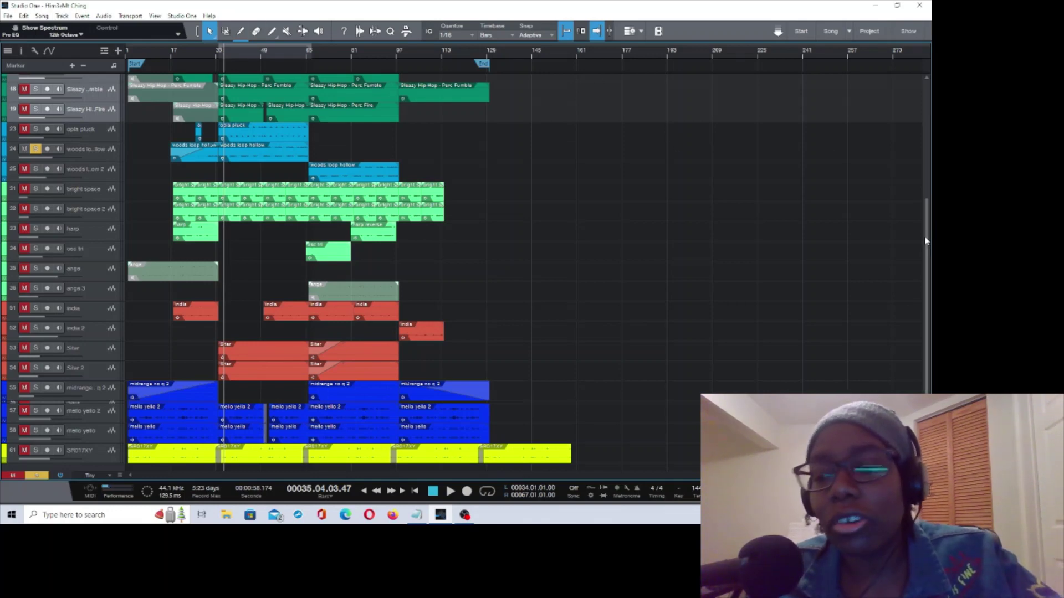
key("space")
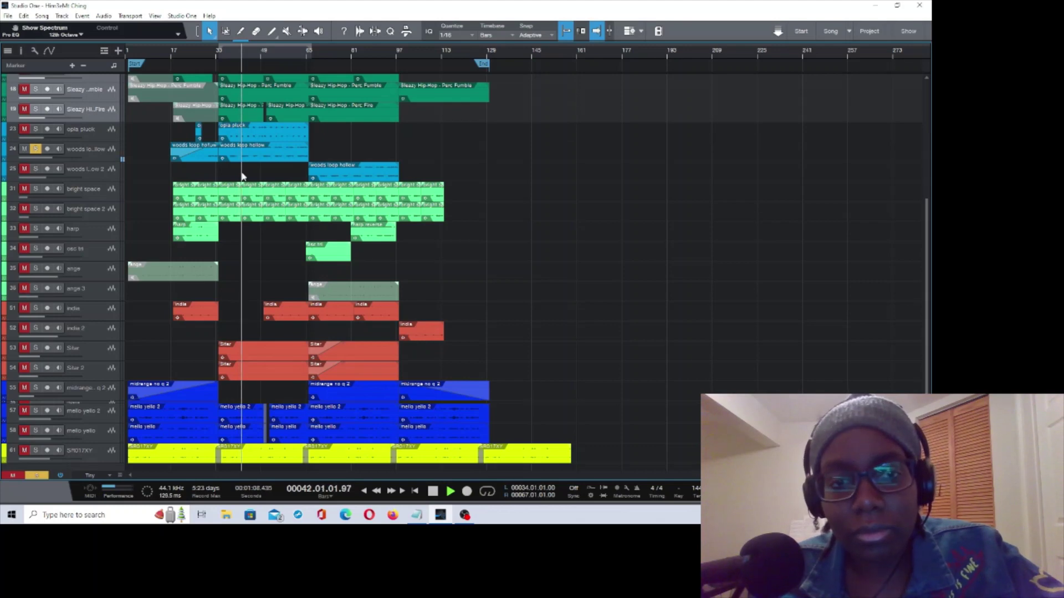
key("space")
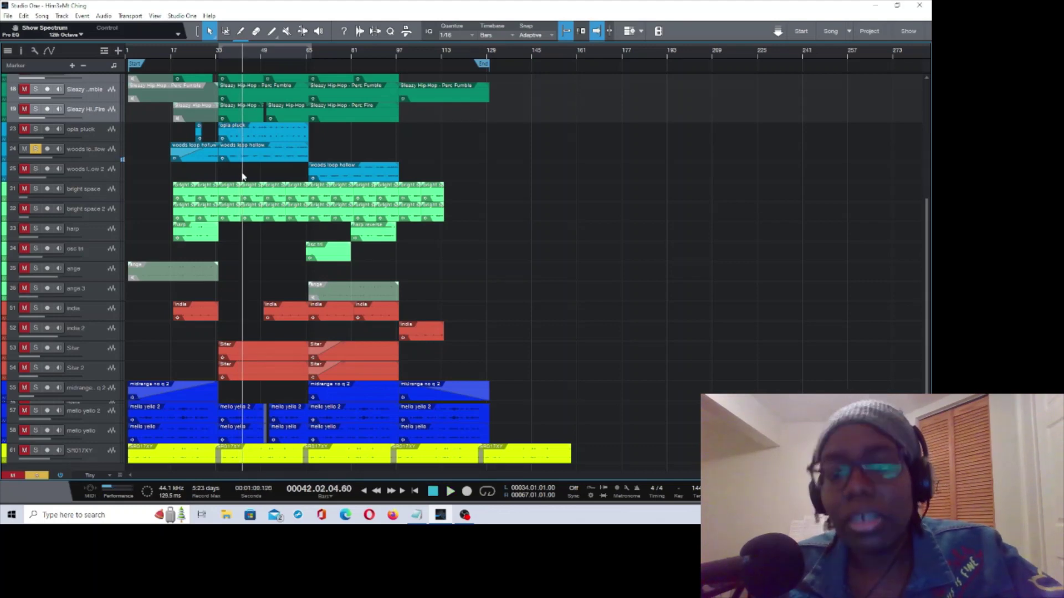
left_click(35, 149)
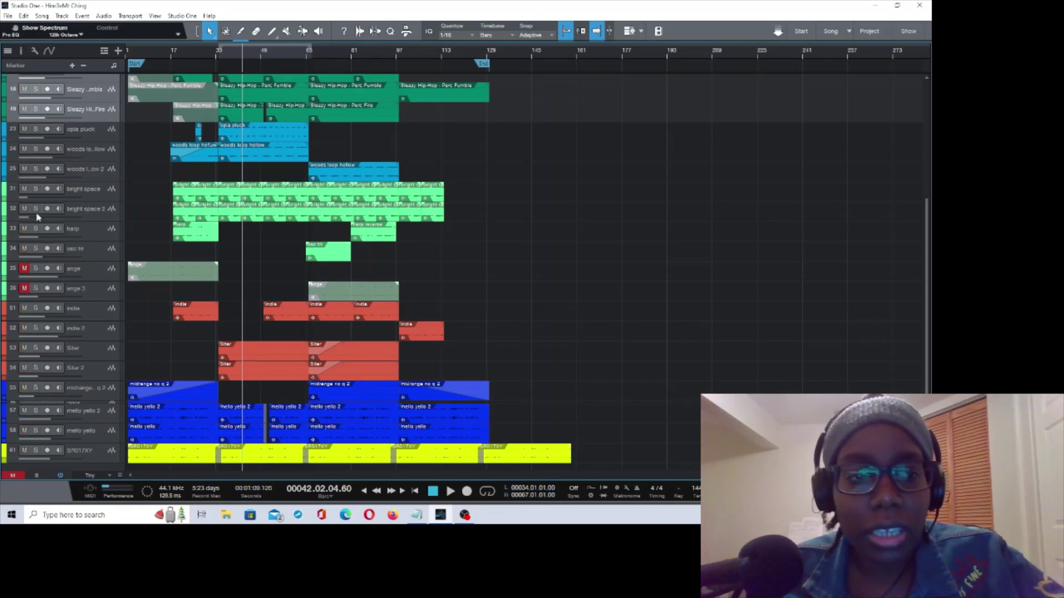
Step: Solo the bright space and bright space 2 tracks and play them briefly
left_click(35, 189)
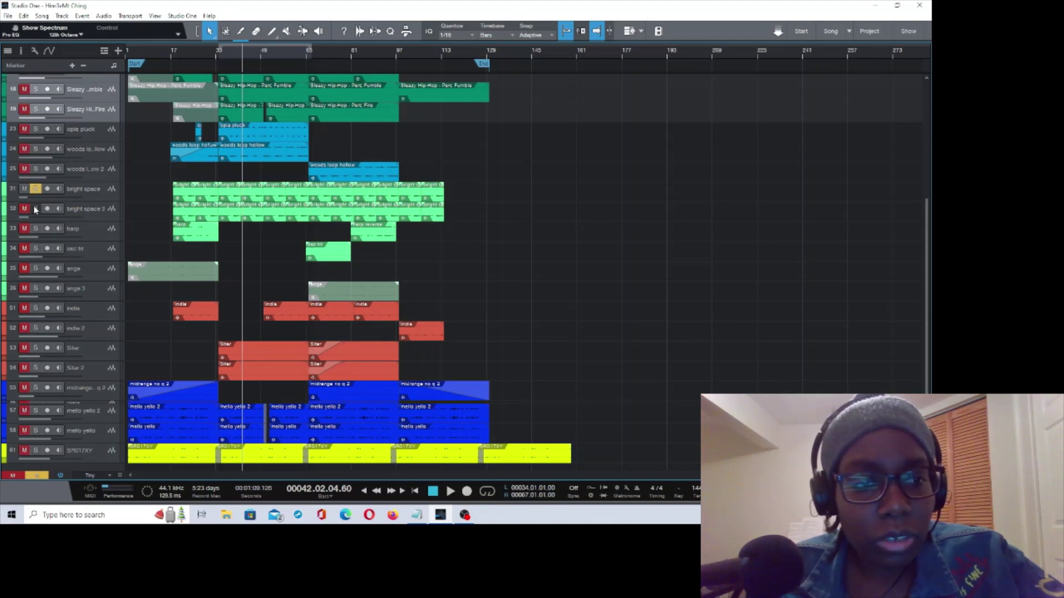
left_click(35, 209)
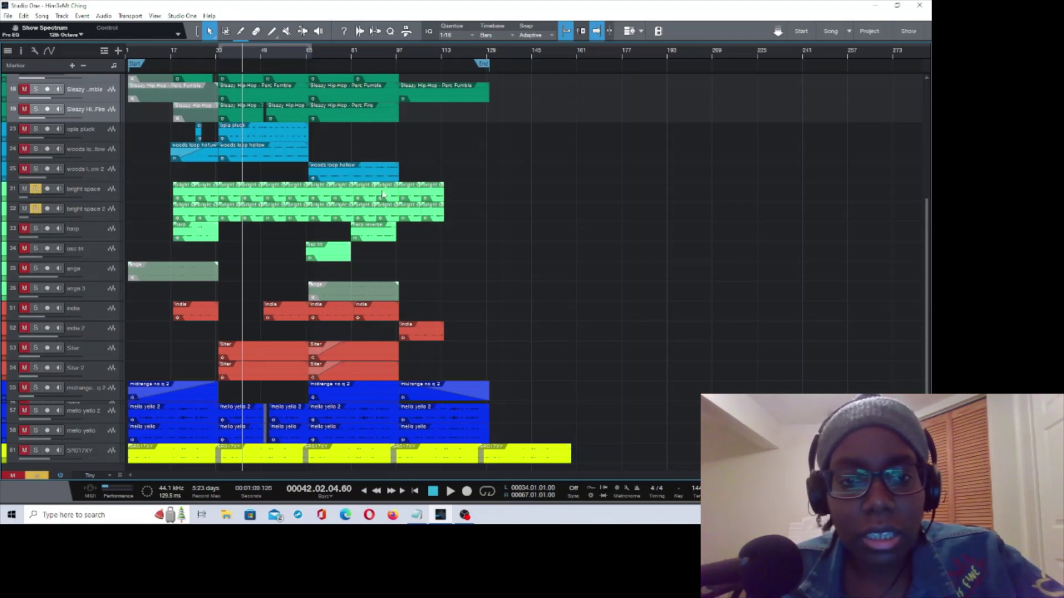
key("space")
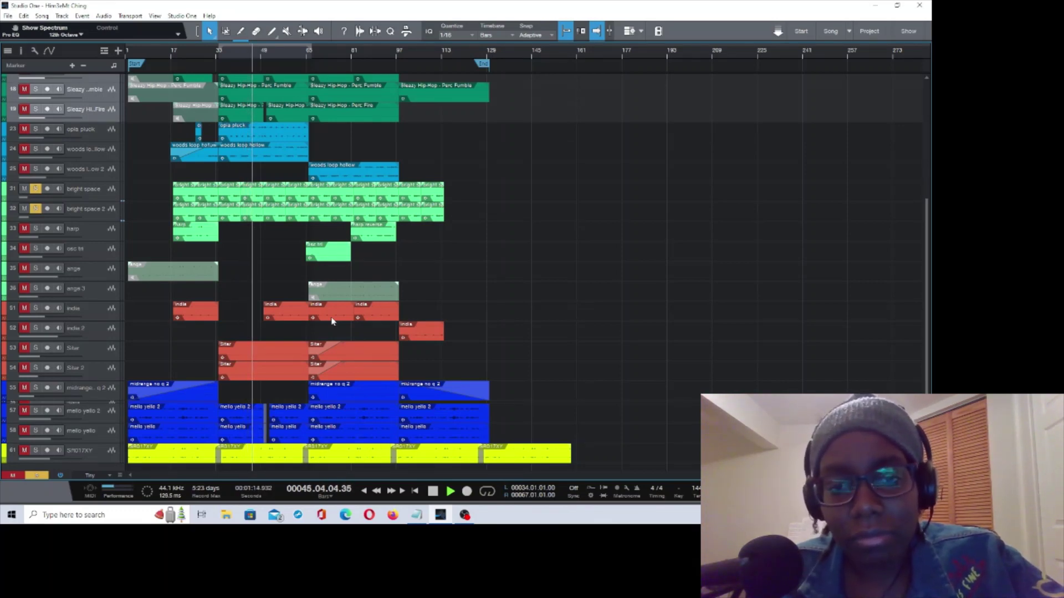
key("space")
Step: Clear both bright space solos and return the playhead to bar 19
left_click(34, 190)
left_click(35, 208)
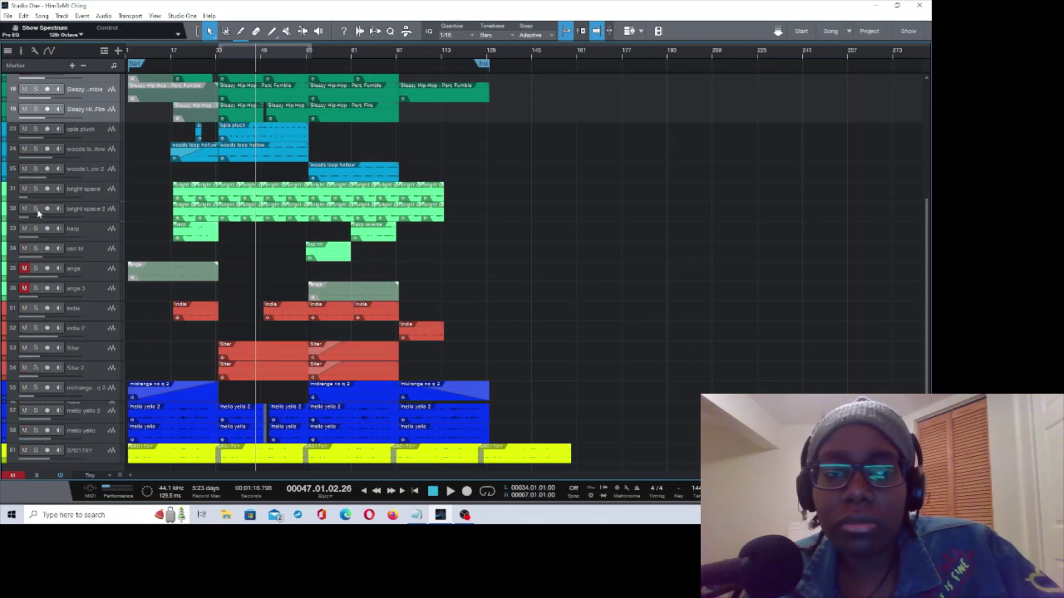
left_click(177, 52)
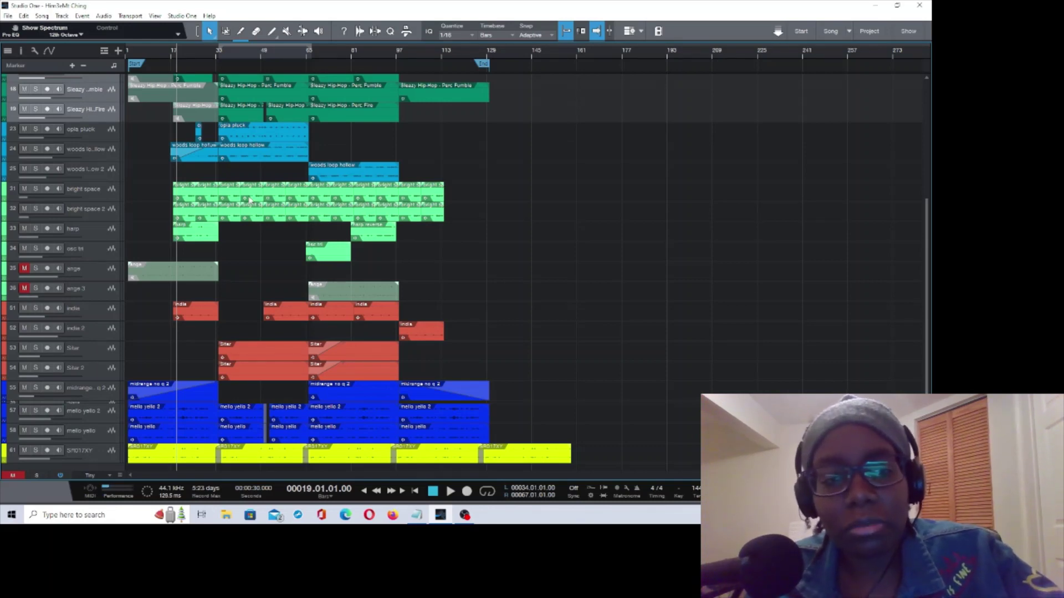
Step: Solo the harp track, play it to bar 29, then unsolo it and select the india track
left_click(35, 228)
key("space")
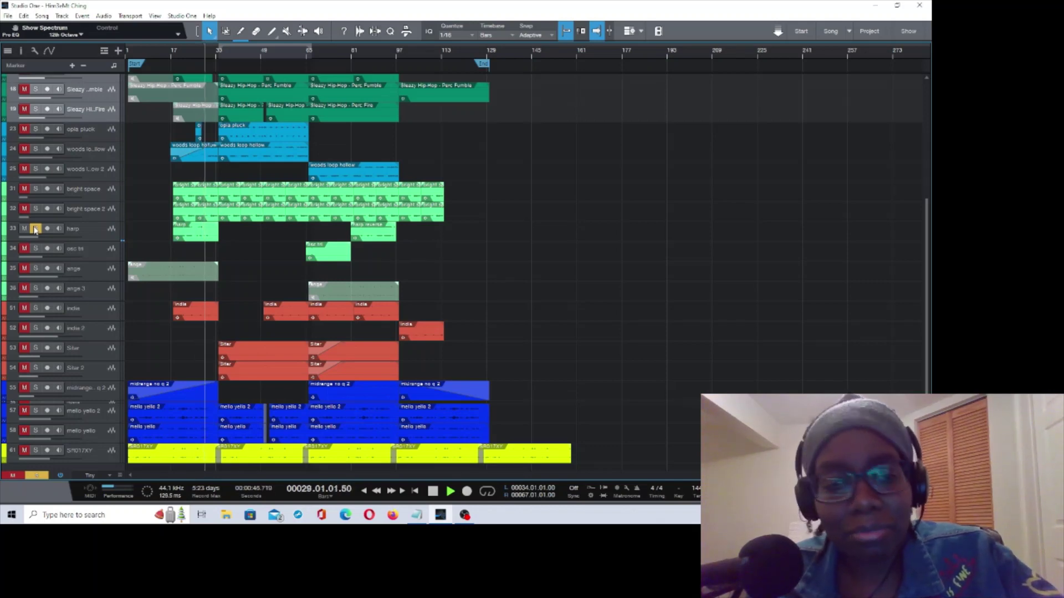
key("space")
left_click(34, 229)
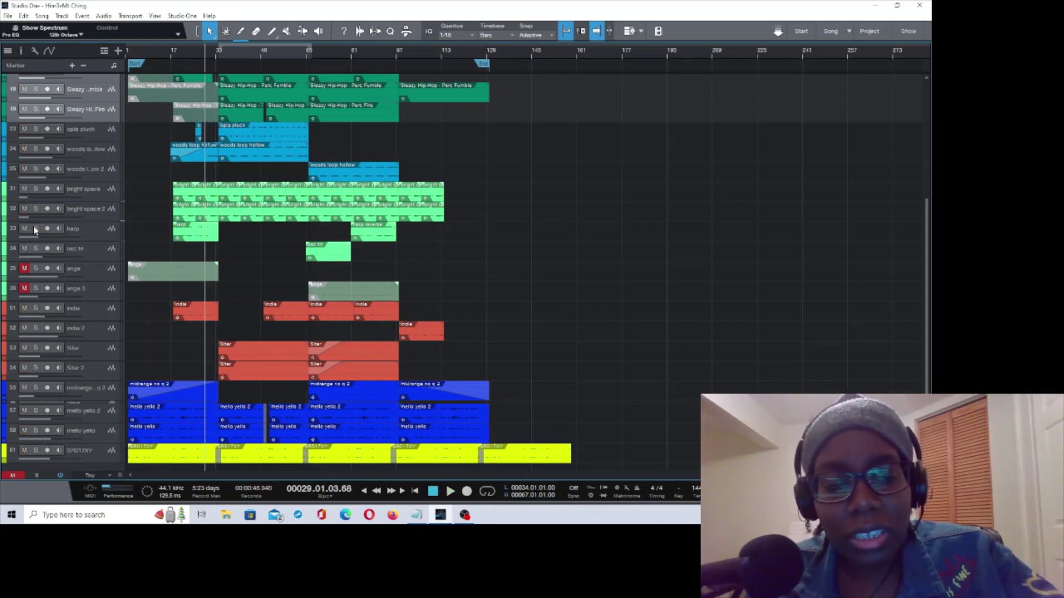
left_click(93, 321)
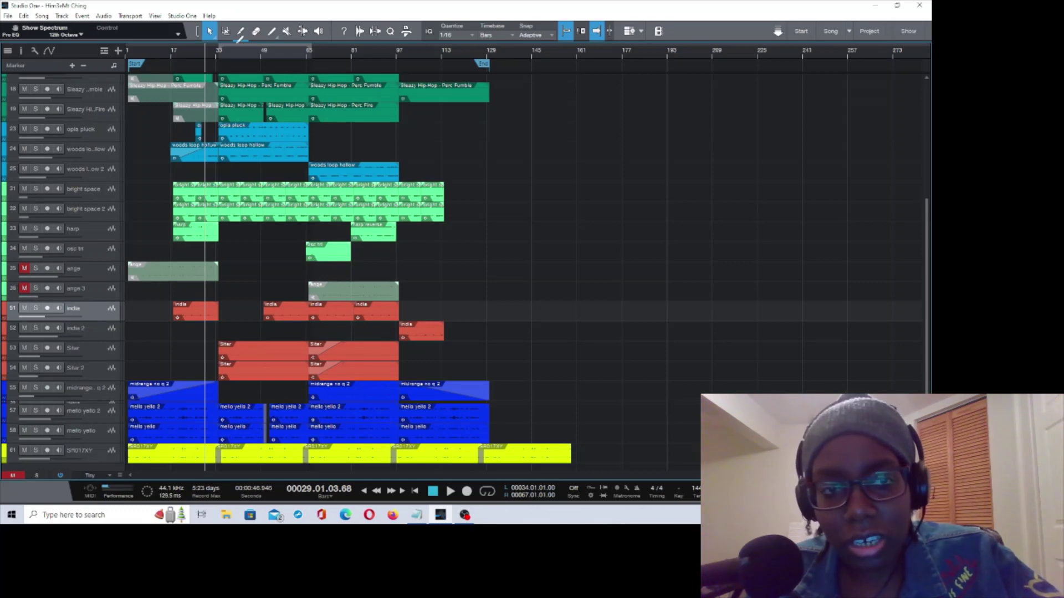
Step: Solo india, india 2, Sitar and Sitar 2 and play the group from bar 19
left_click(183, 52)
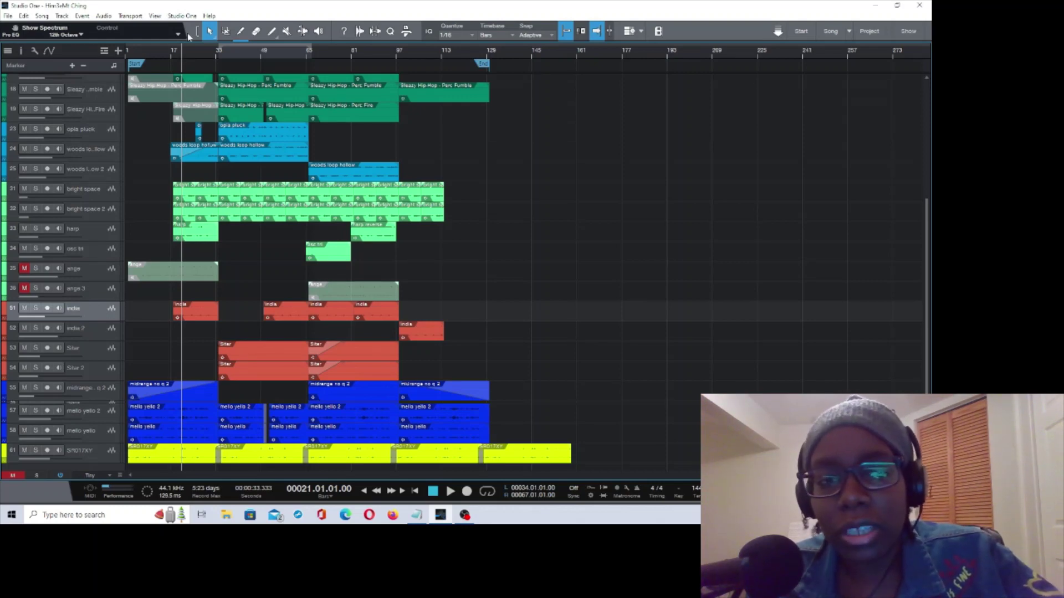
left_click(176, 54)
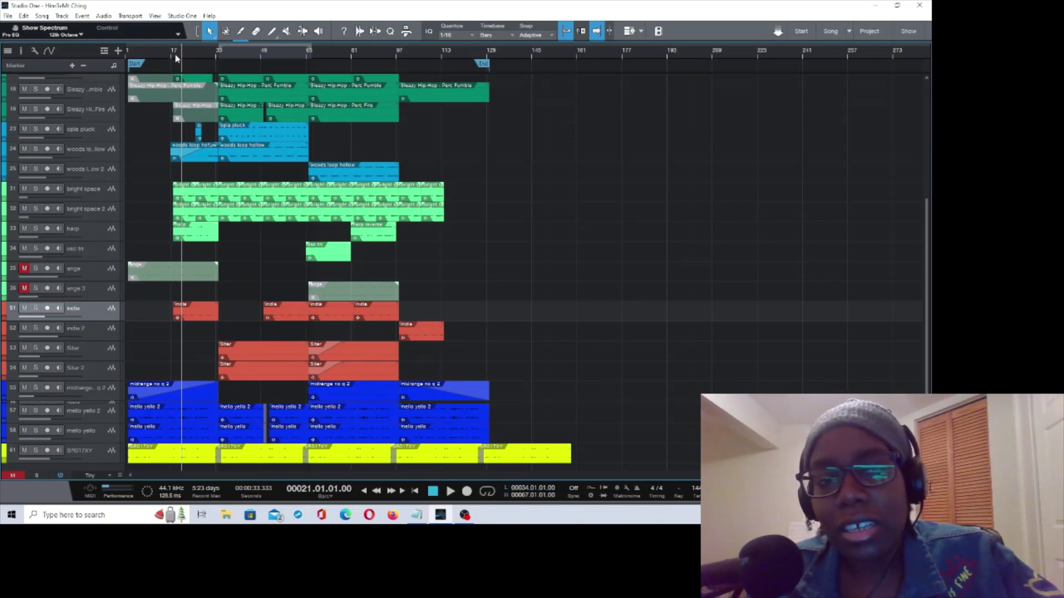
left_click(35, 308)
left_click(35, 328)
left_click(35, 348)
left_click(35, 367)
key("space")
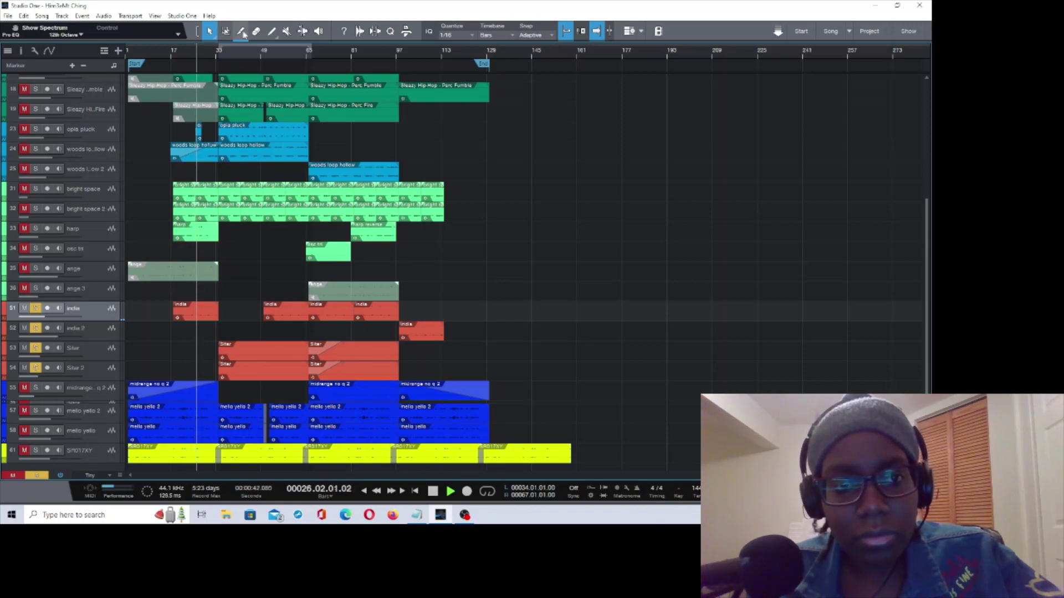
Step: Replay the soloed india and Sitar group from bar 34, stopping and resuming until past bar 44
key("space")
left_click(219, 58)
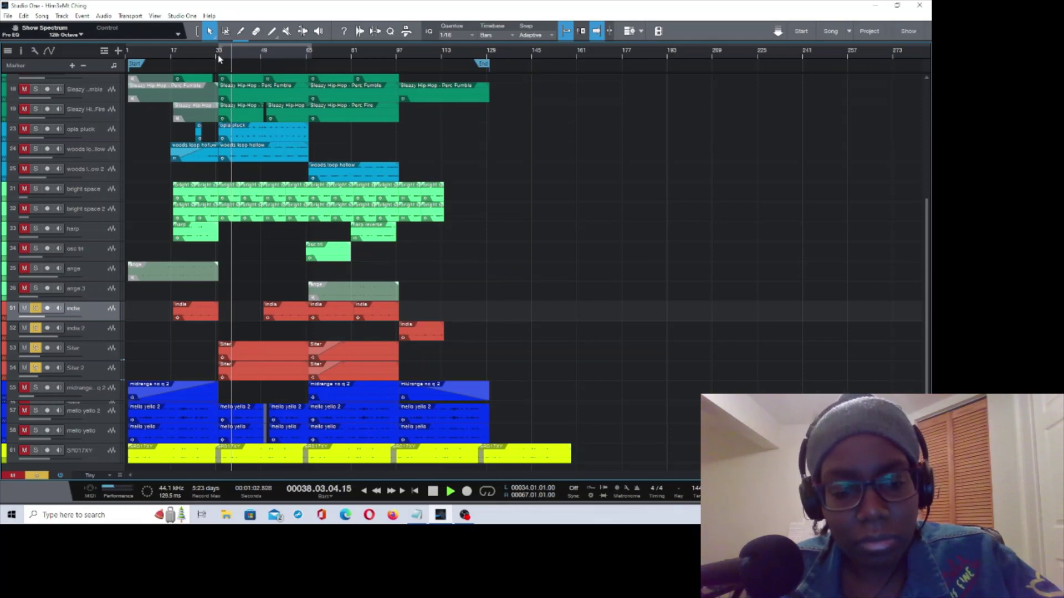
key("space")
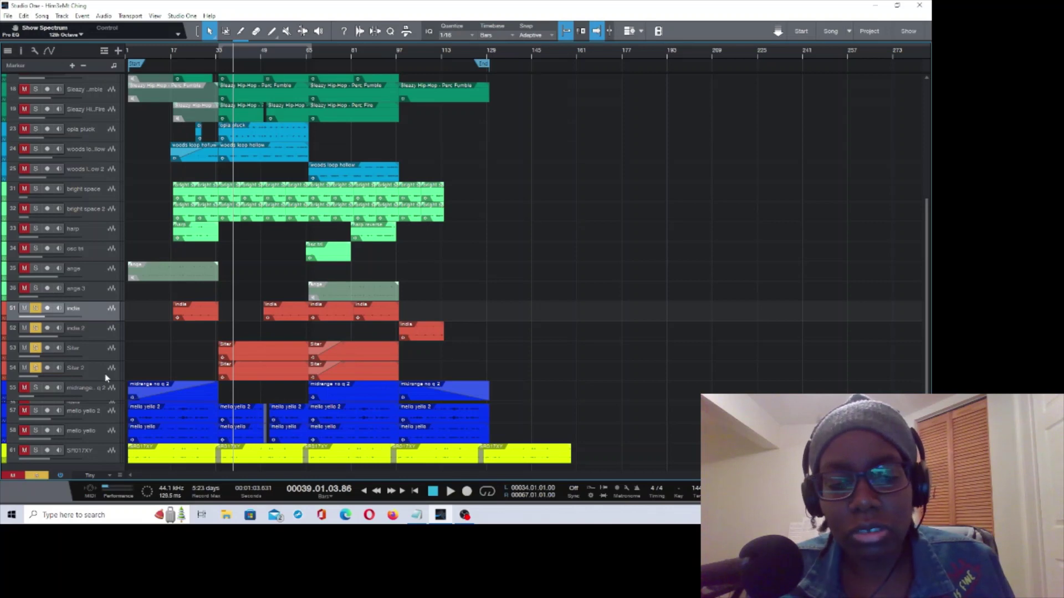
key("space")
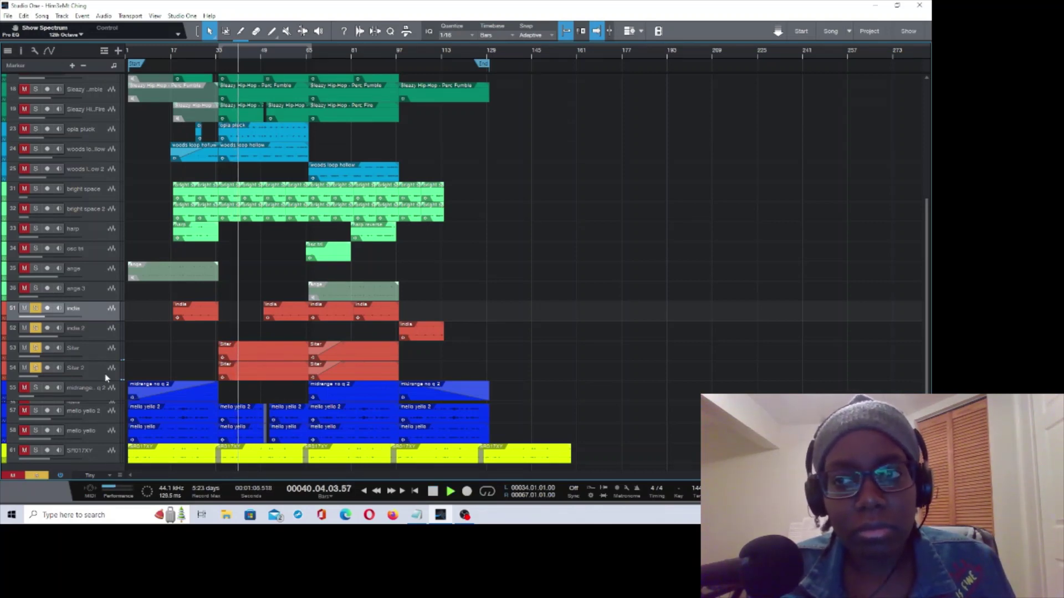
key("space")
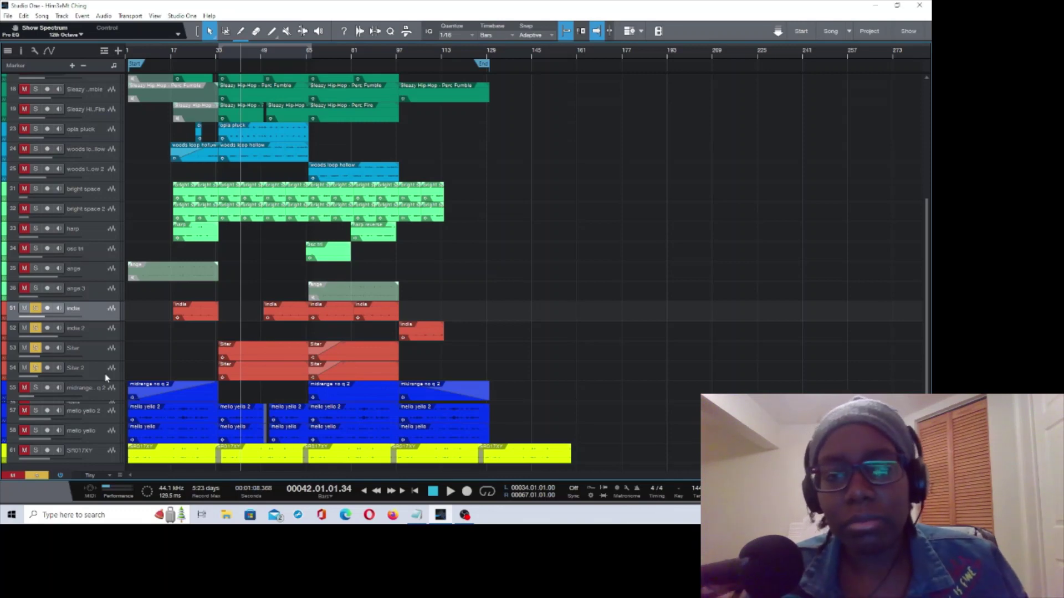
key("space")
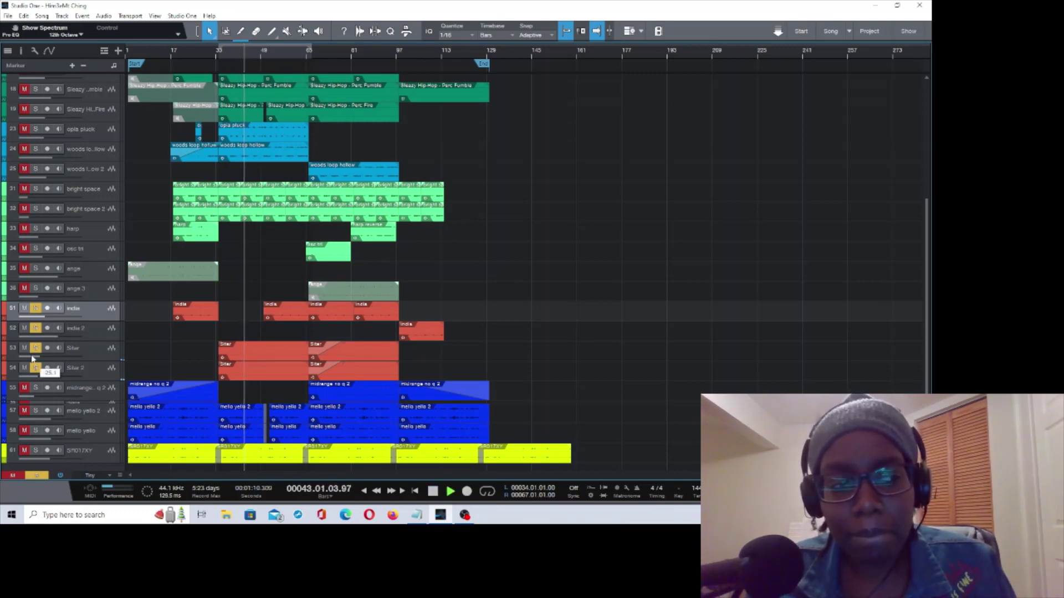
key("space")
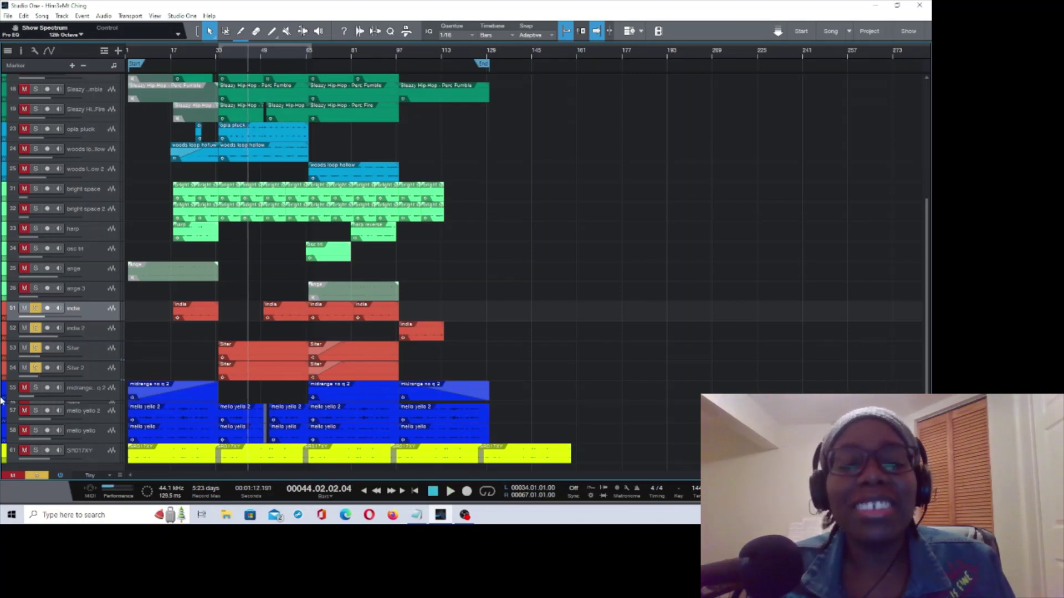
Step: Clear all solos in the song, briefly toggling solo on the midrange track
left_click(36, 476)
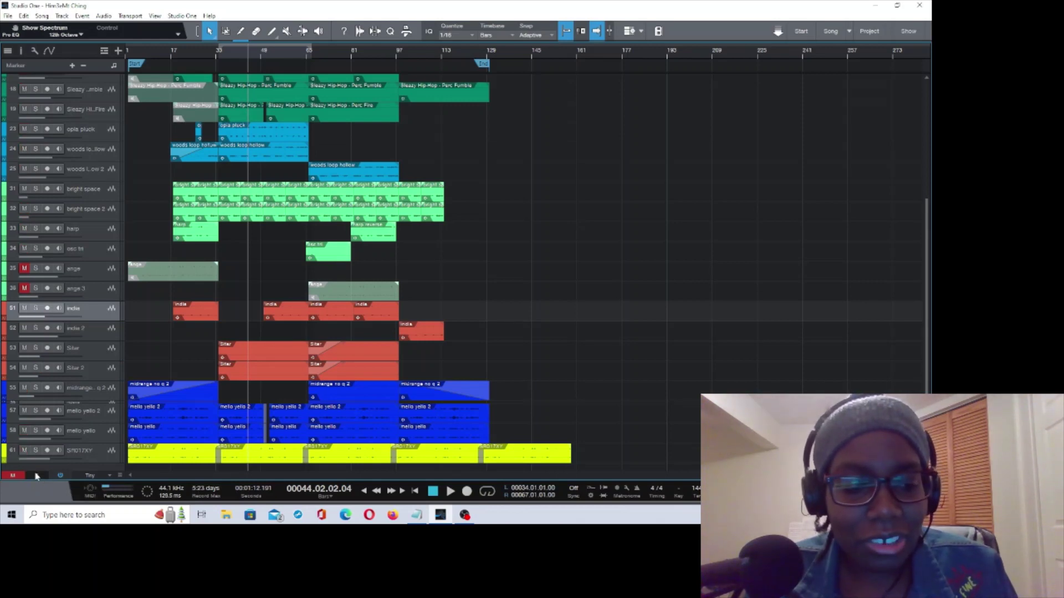
left_click(36, 388)
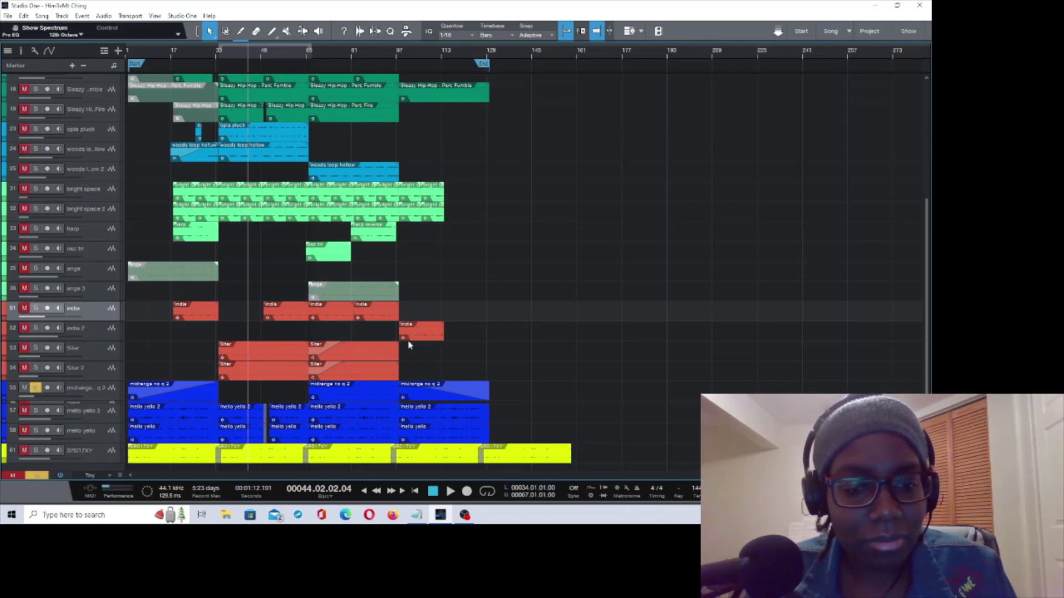
left_click(36, 388)
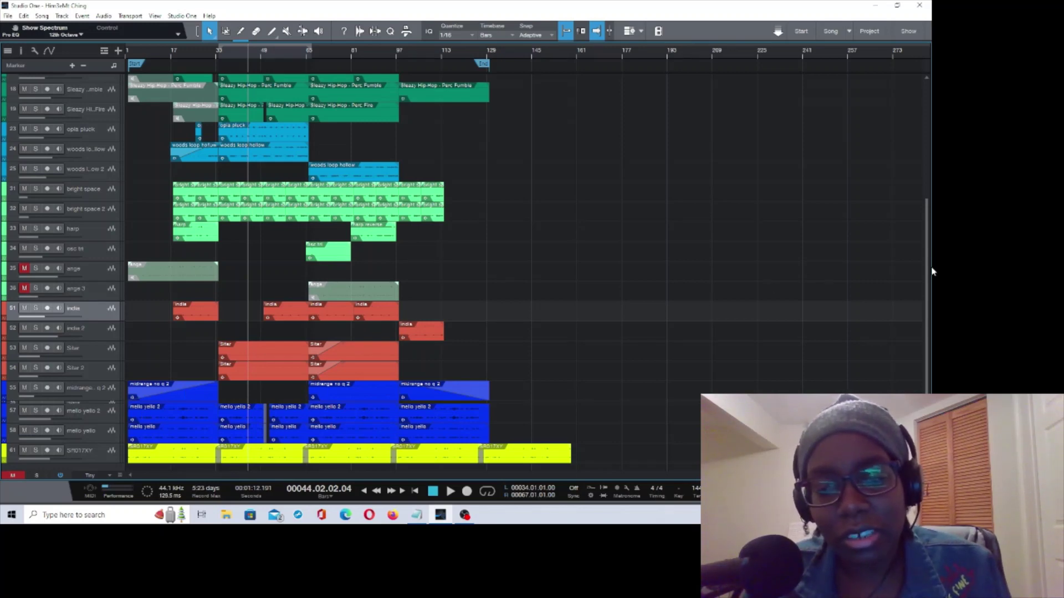
Step: Solo the midrange and mello yello tracks together and play them from around bar 5
scroll(861, 308, "down", 1)
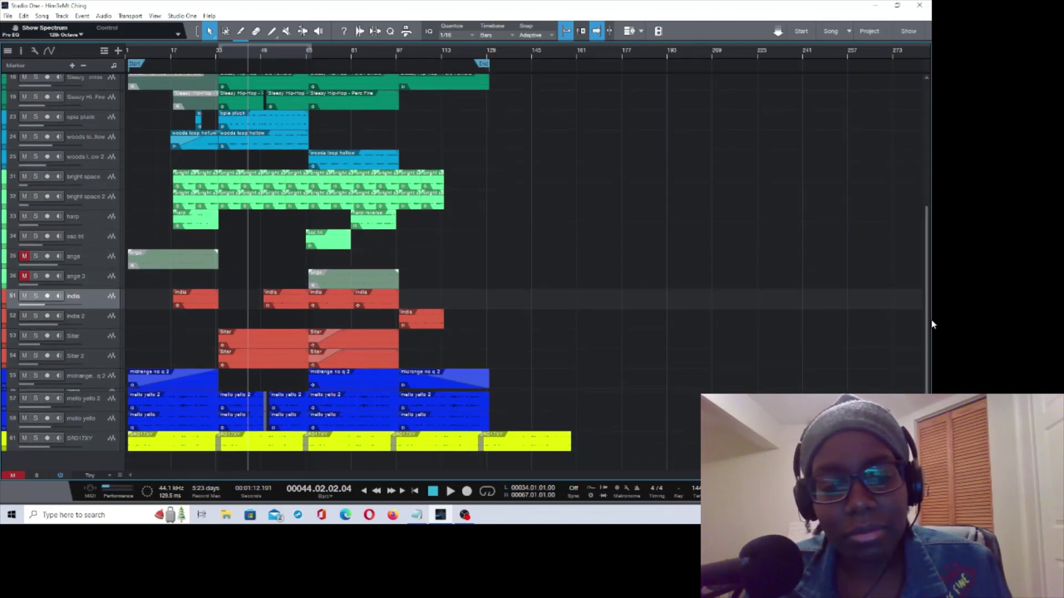
left_click(94, 424)
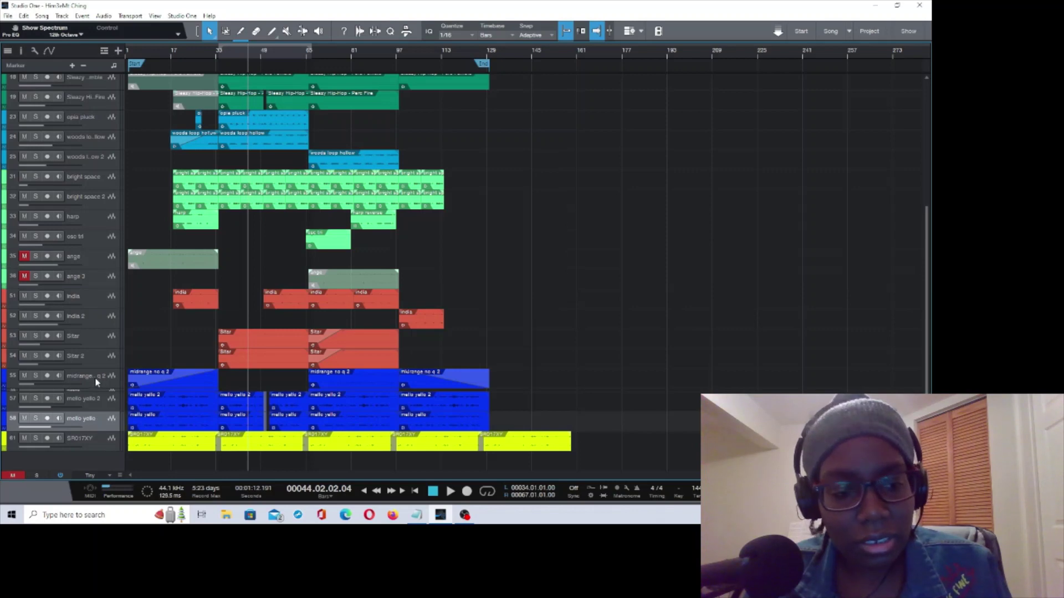
left_click(97, 382, "shift")
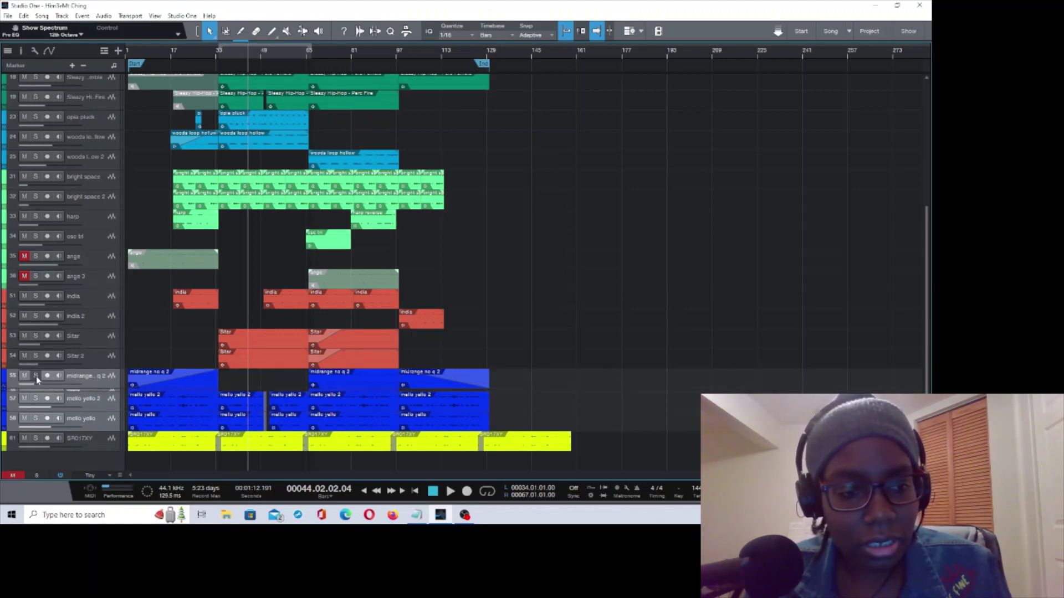
left_click(36, 377)
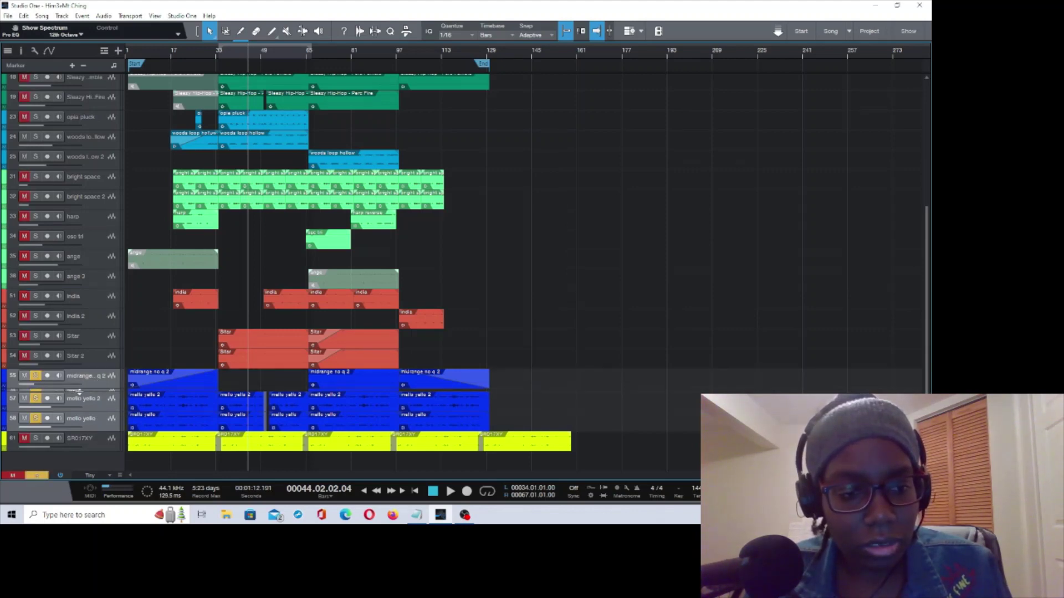
left_click_drag(79, 392, 81, 406)
left_click_drag(931, 301, 933, 348)
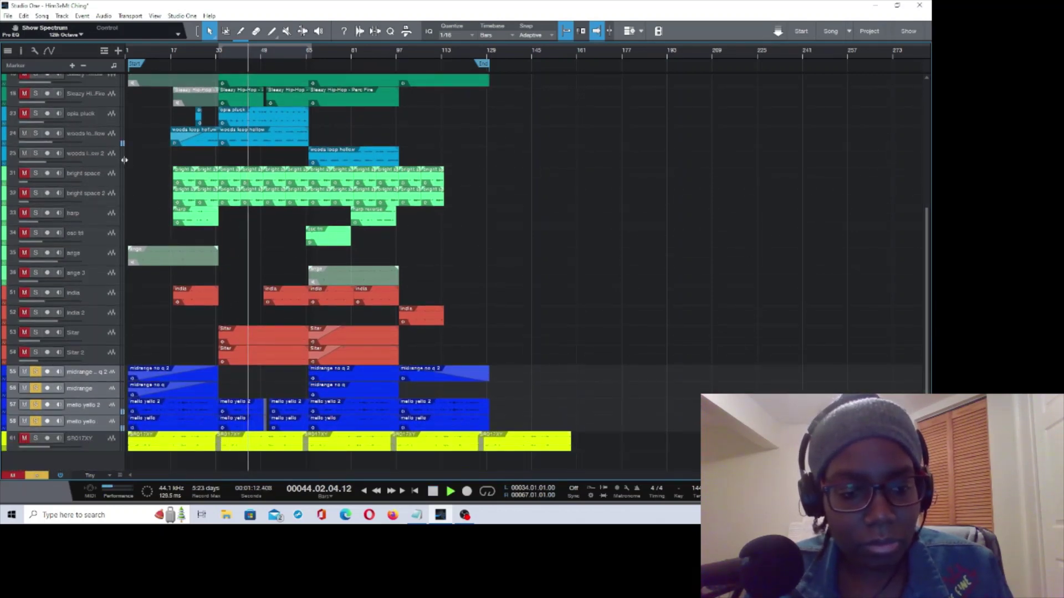
left_click(138, 55)
key("space")
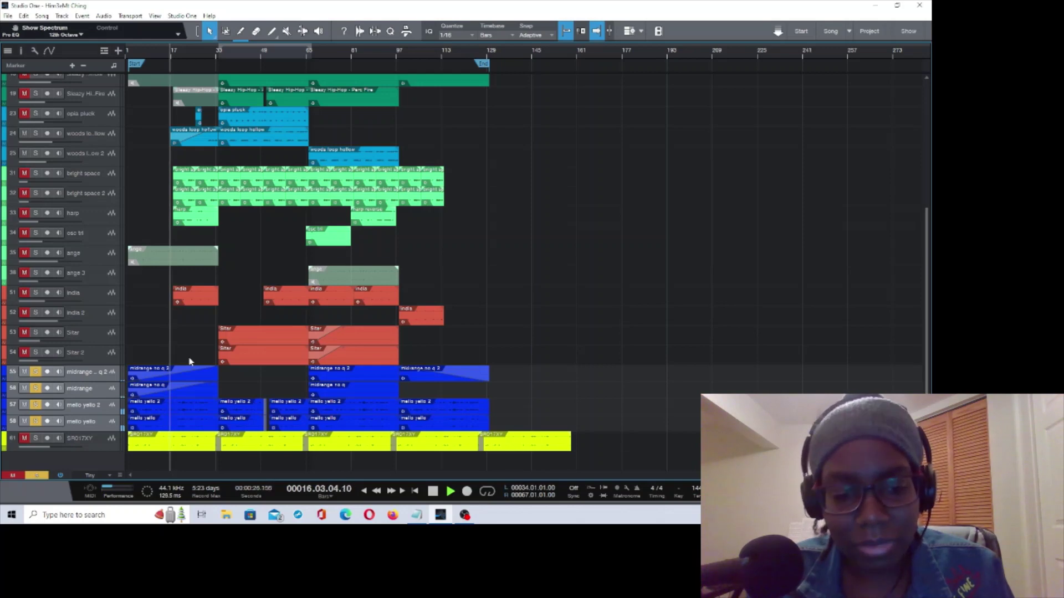
Step: Swap the midrange and mello yello solos for SRO17XY and play it briefly to bar 21
key("space")
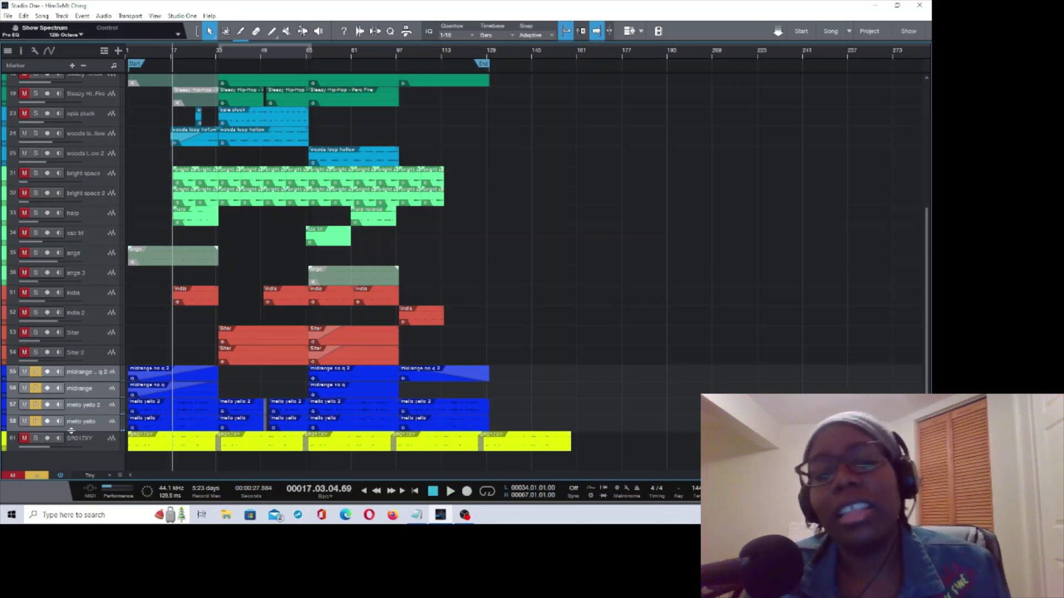
left_click(36, 422)
left_click(34, 438)
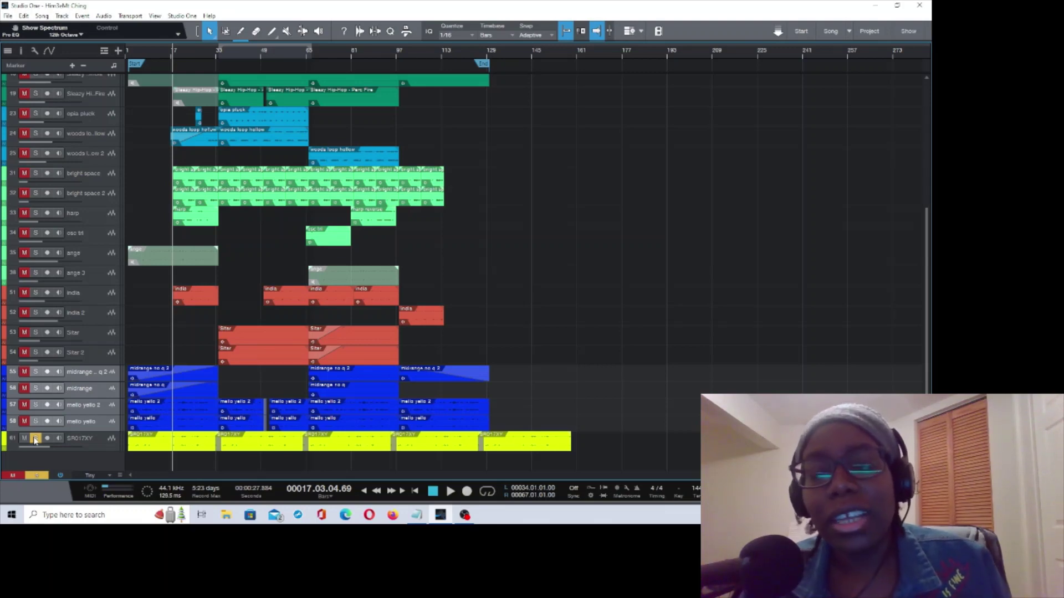
key("space")
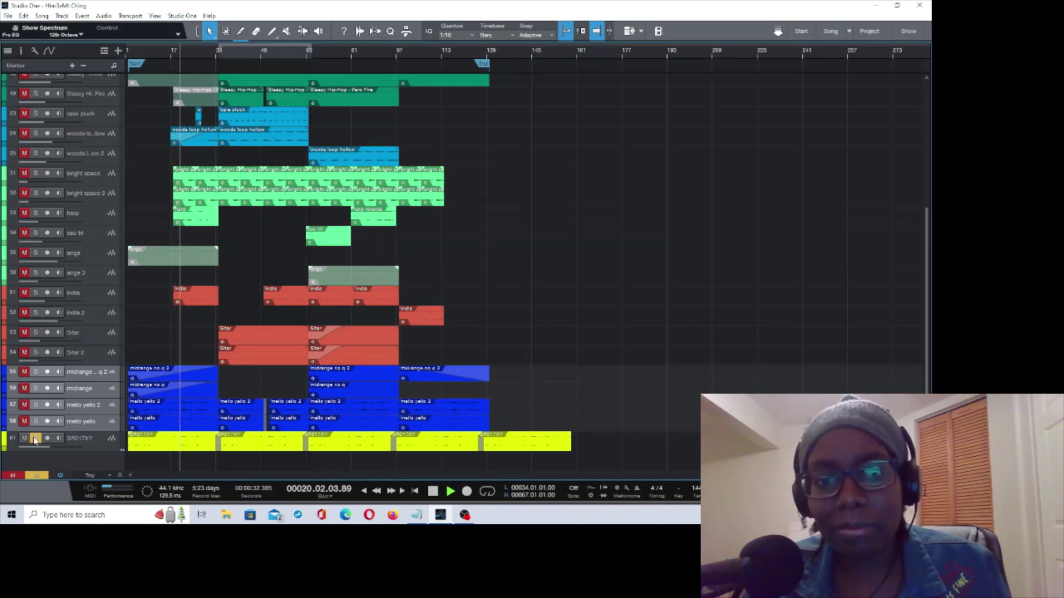
key("space")
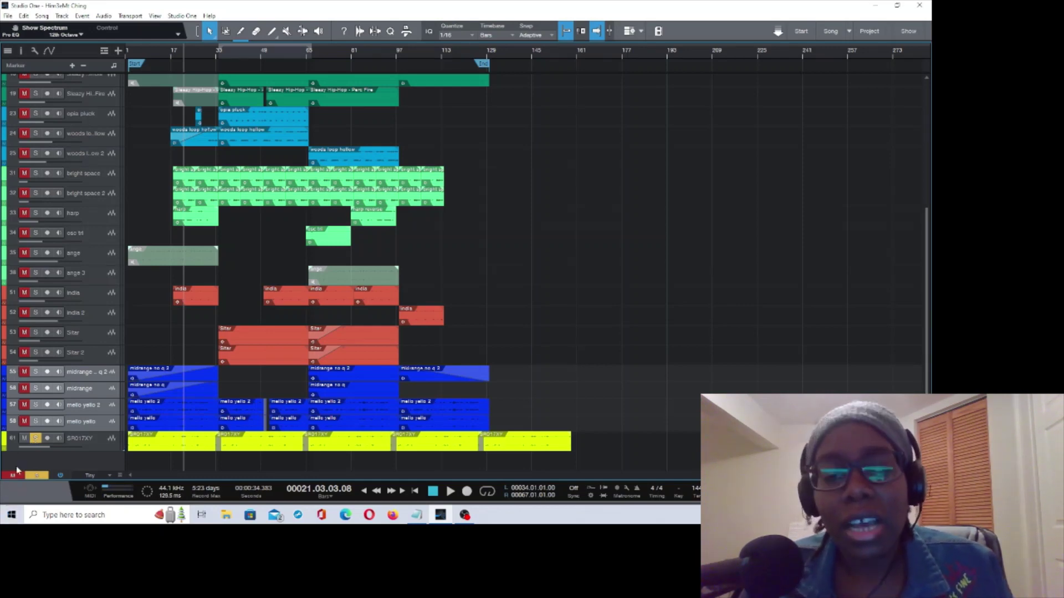
Step: Unsolo SRO17XY and play the full mix from bar 66
left_click(35, 439)
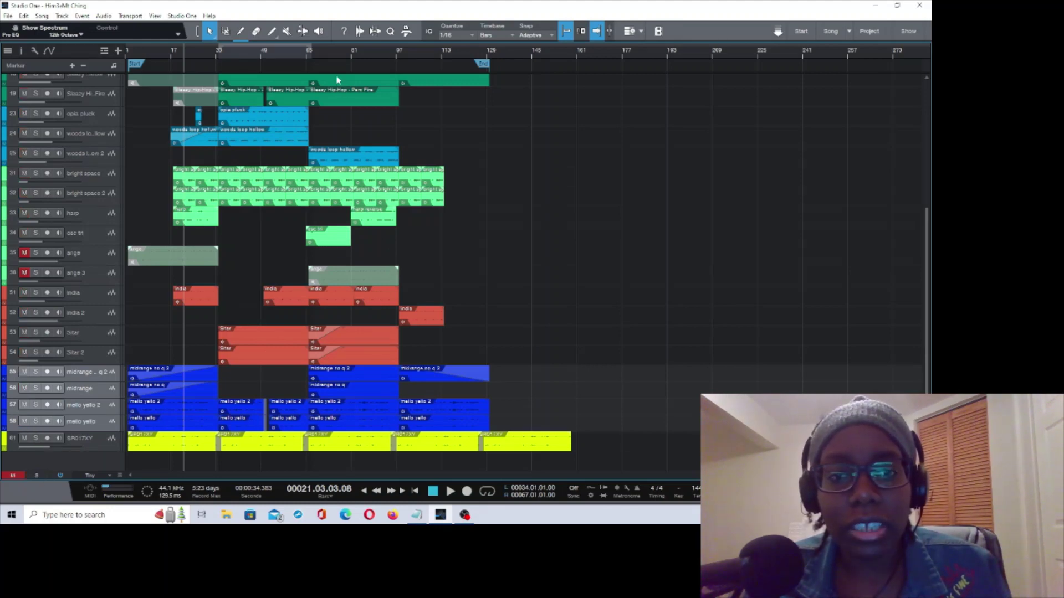
left_click(309, 56)
key("space")
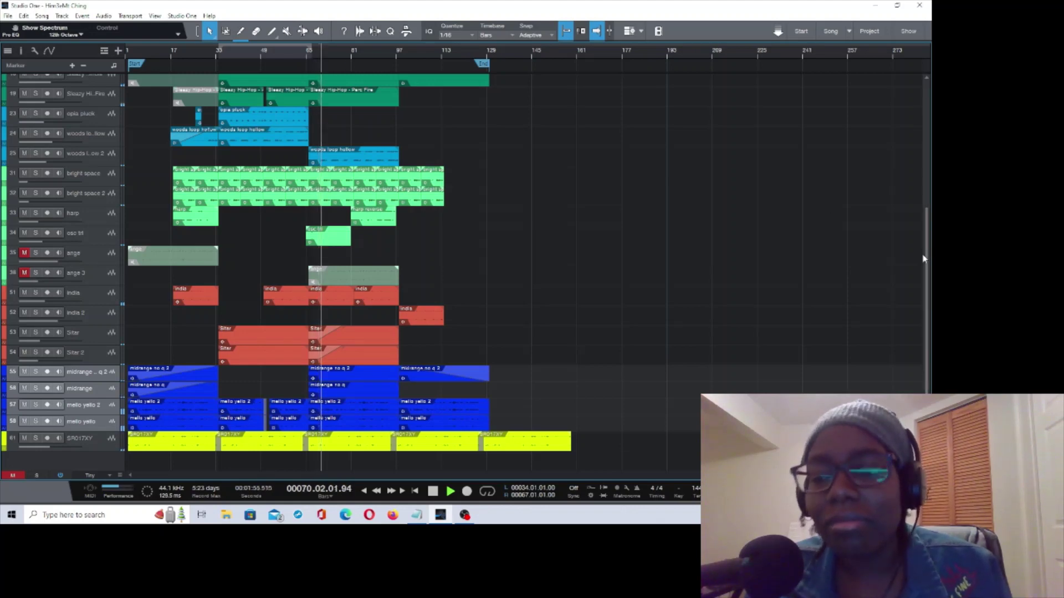
Step: Set every track to Tiny height so all 61 tracks fit on screen
left_click_drag(928, 254, 933, 87)
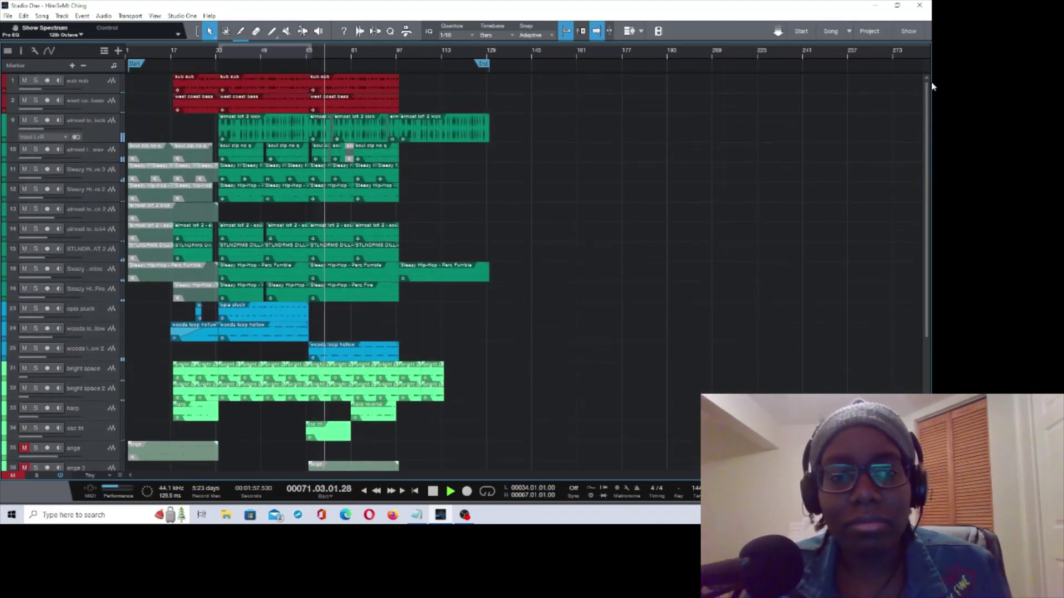
left_click(93, 475)
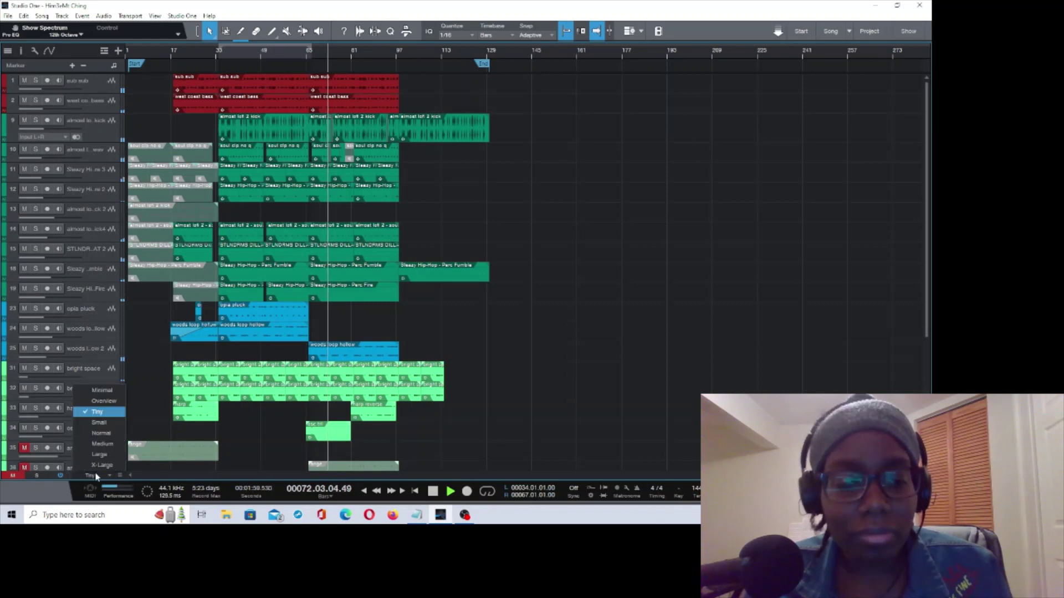
left_click(101, 413)
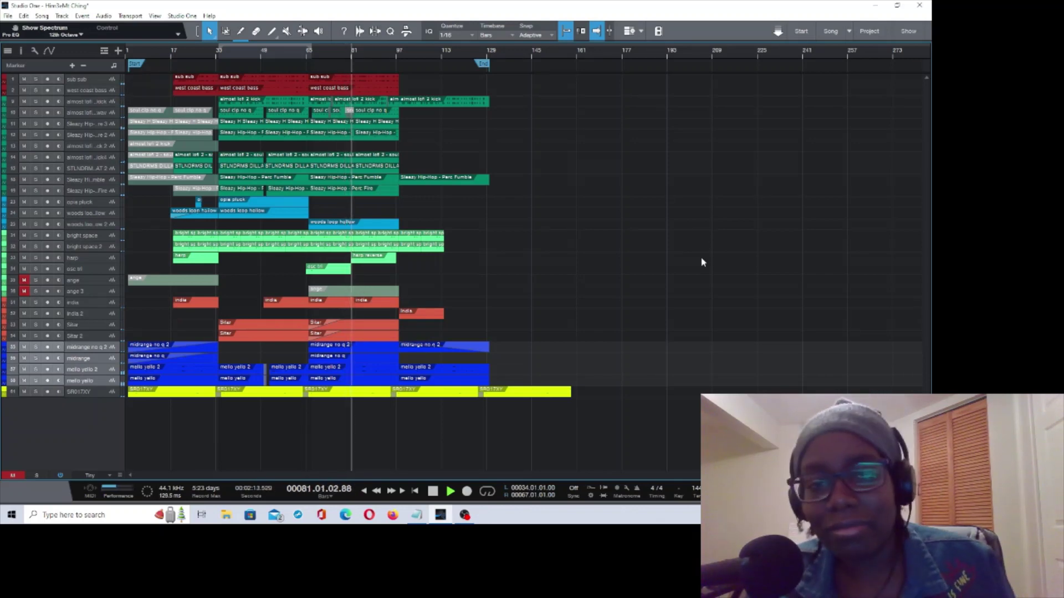
Step: Solo the ange track on track 35 and play it briefly from bar 4
key("space")
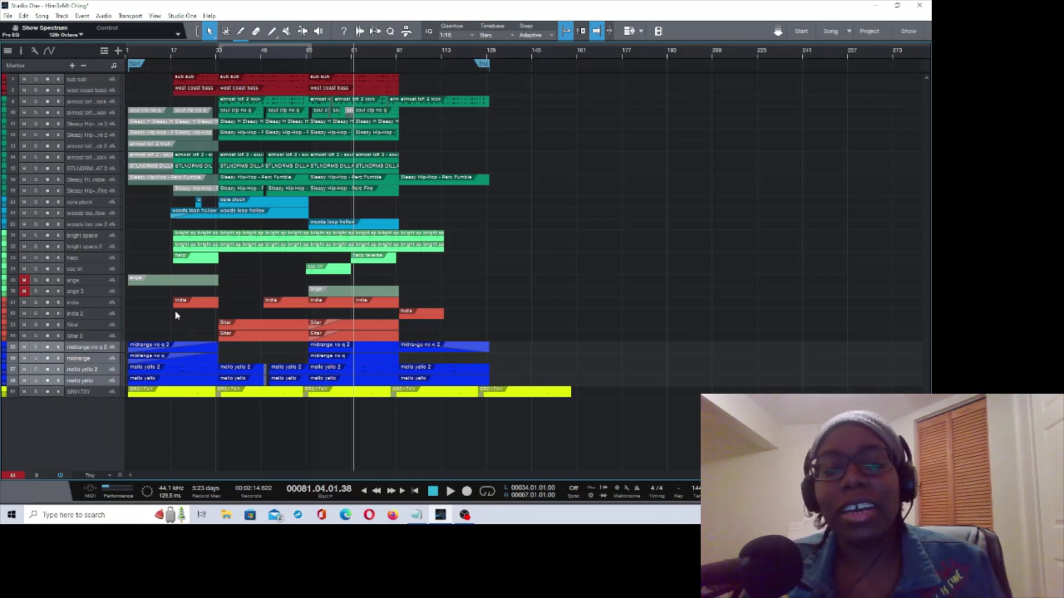
left_click(101, 285)
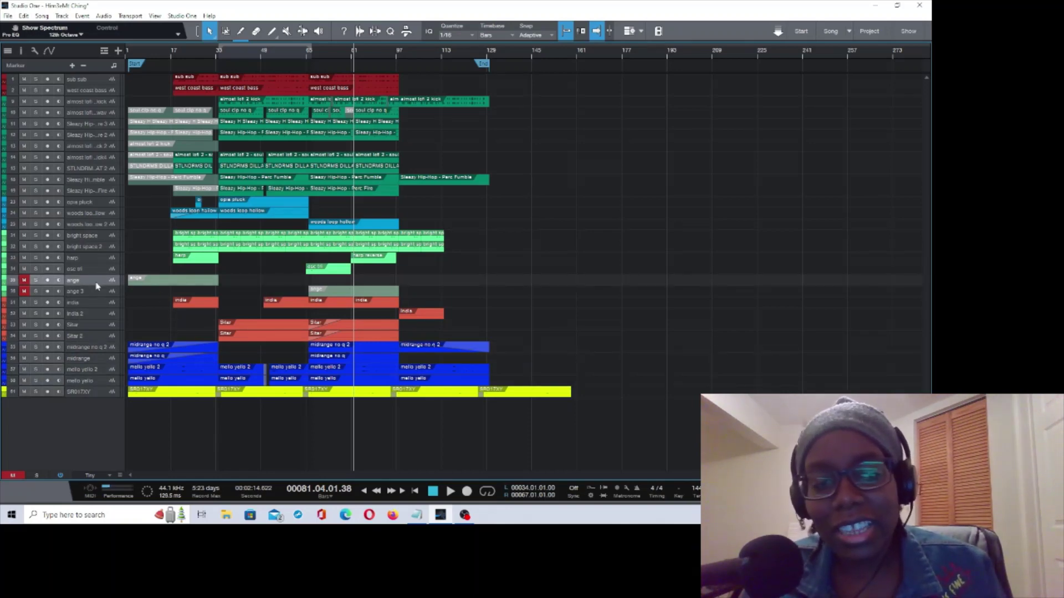
left_click(37, 280)
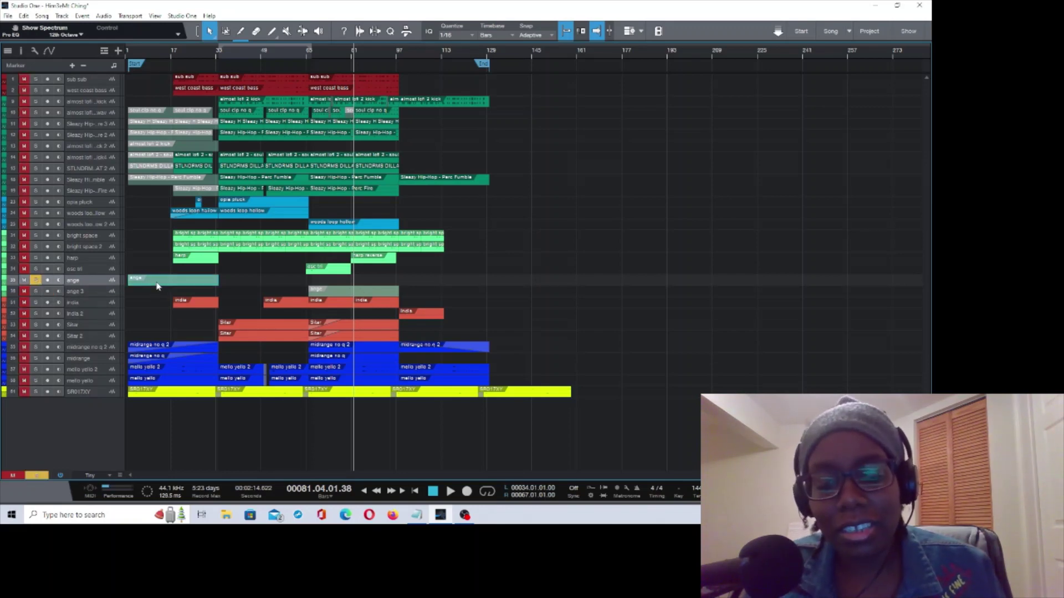
left_click(157, 283)
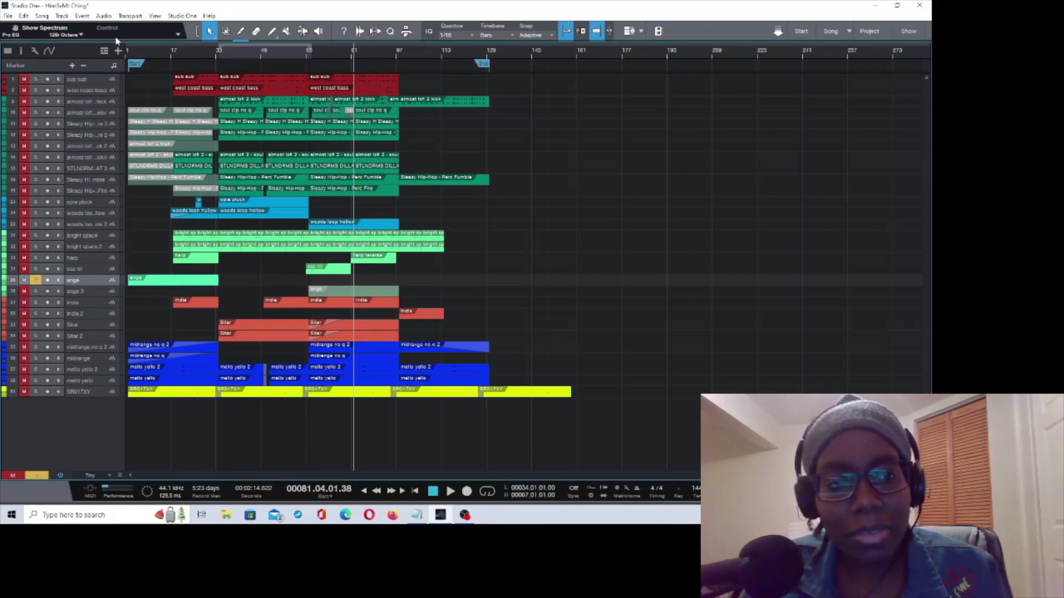
left_click(136, 57)
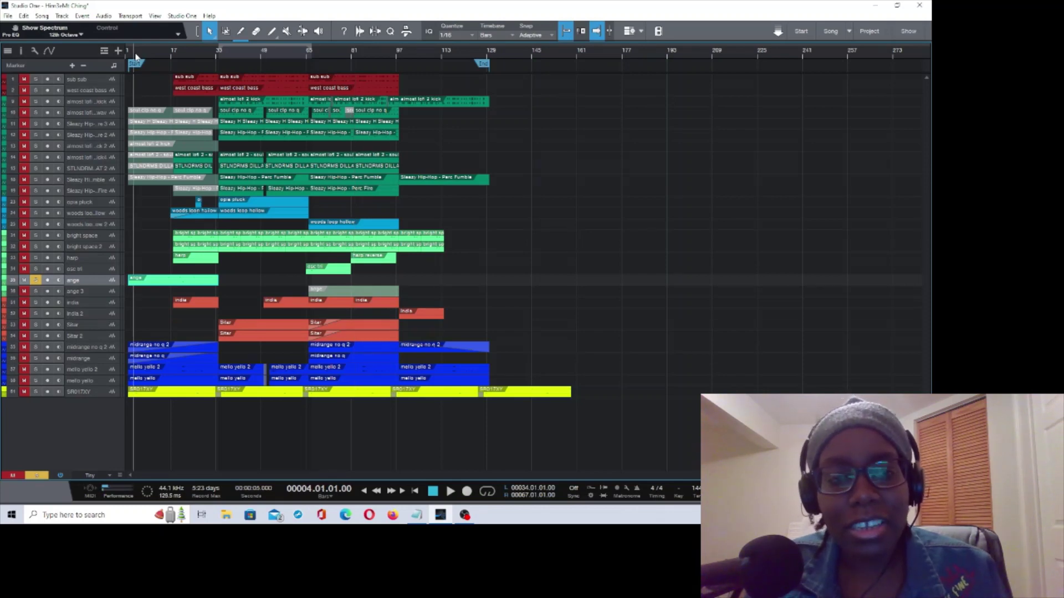
key("space")
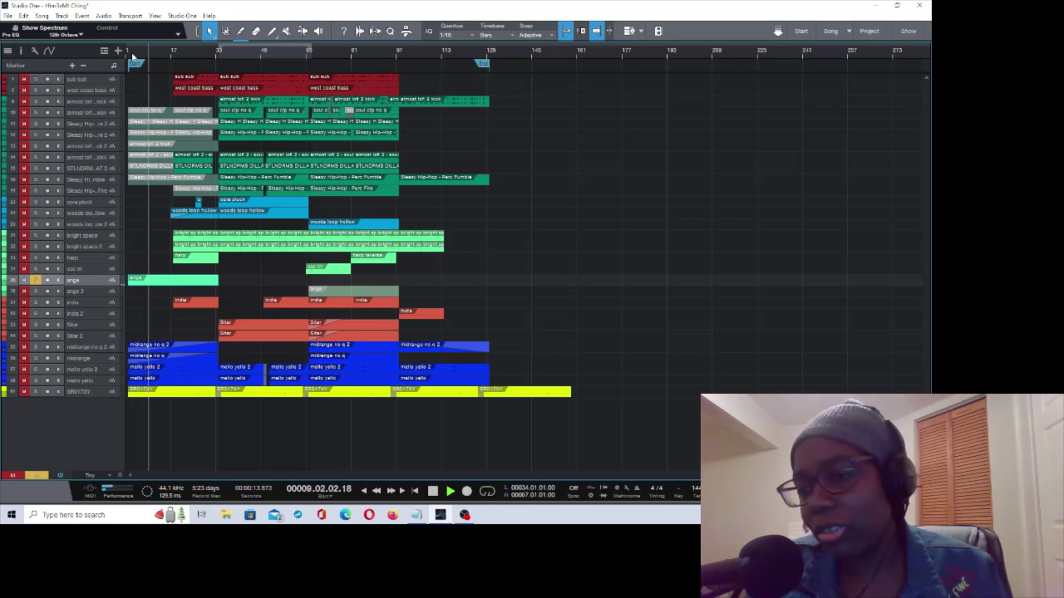
key("space")
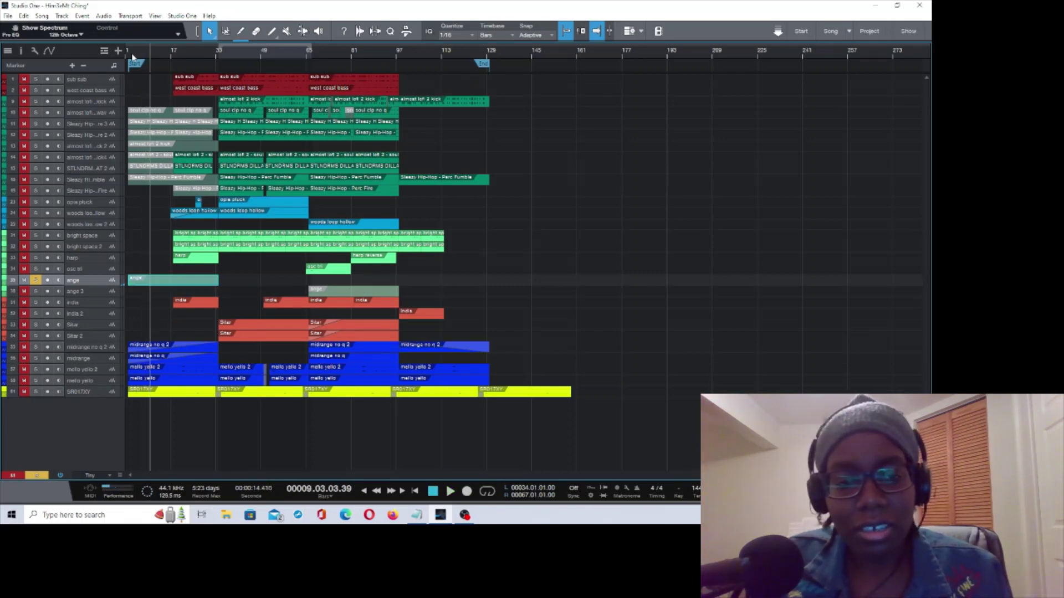
Step: Switch the solo from ange to ange 3, select the ange 3 clip, then clear the solo
left_click(36, 280)
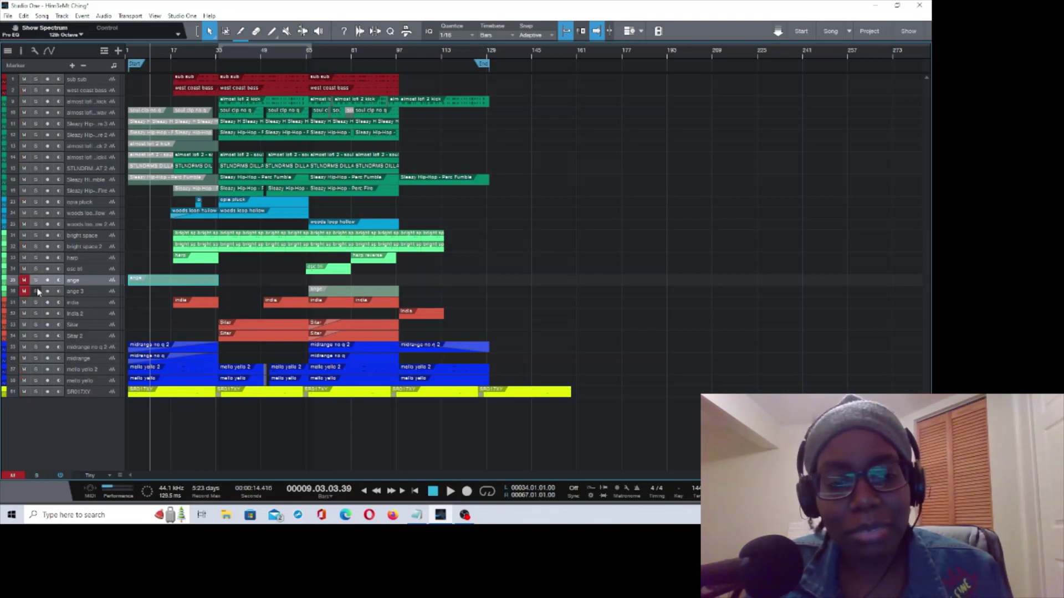
left_click(37, 292)
left_click(366, 292)
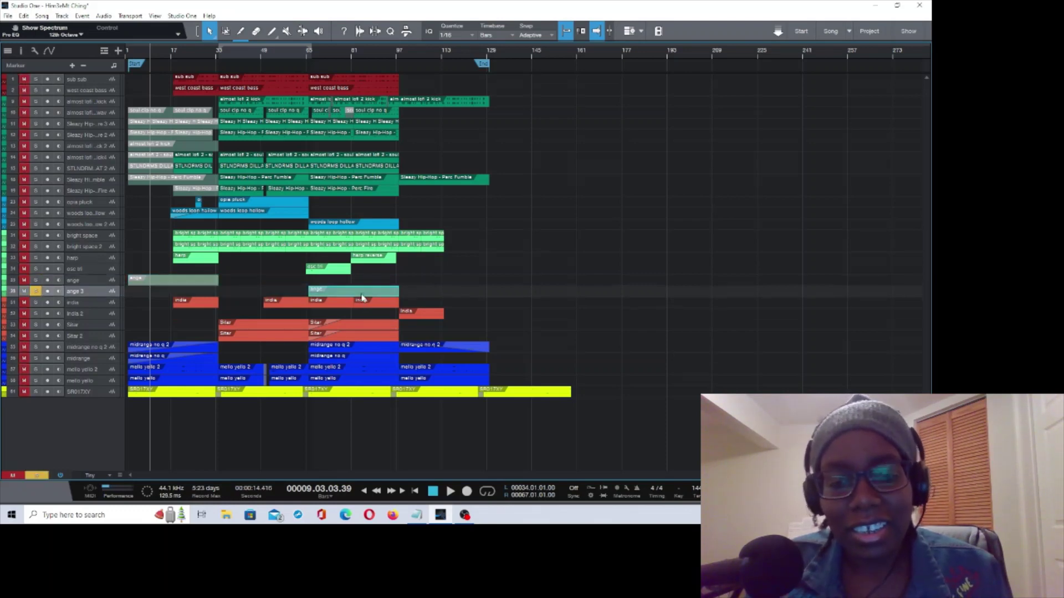
left_click(36, 292)
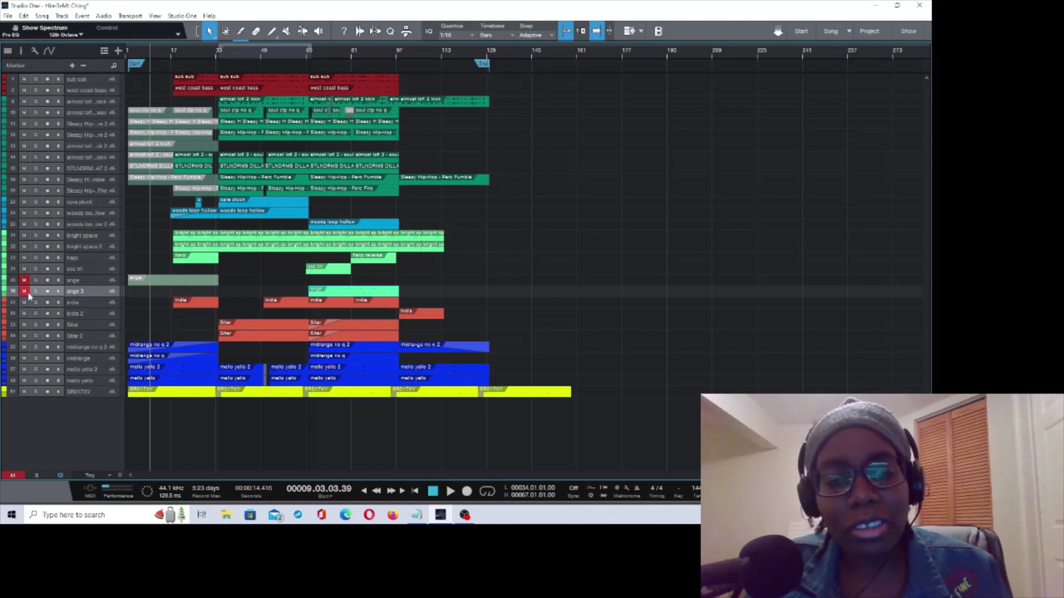
Step: Play from bar 65 with ange 3 soloed, then unsolo it, keep it muted, and stop
left_click(307, 59)
key("space")
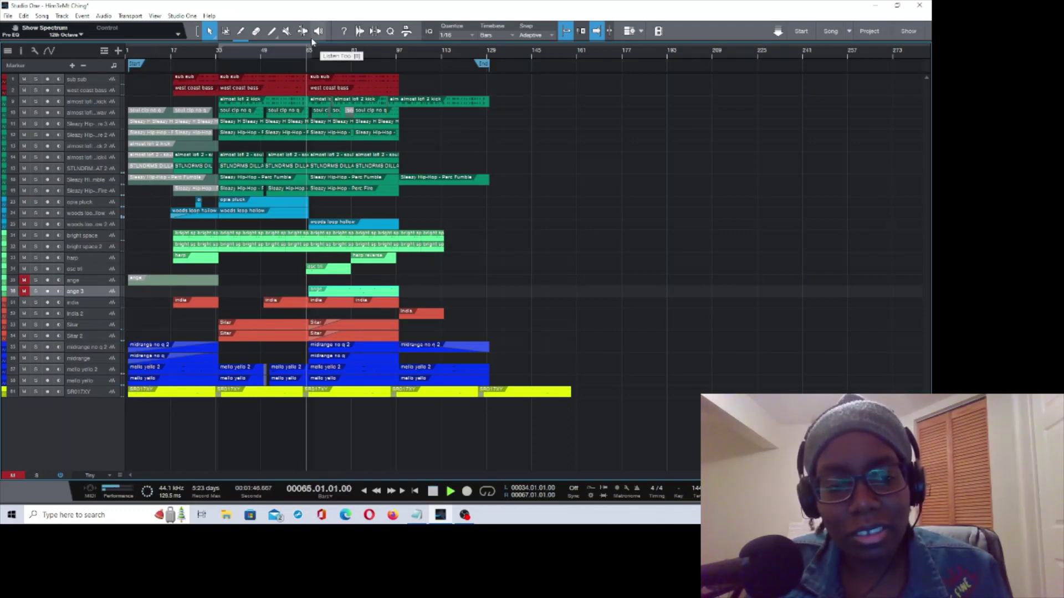
left_click(36, 292)
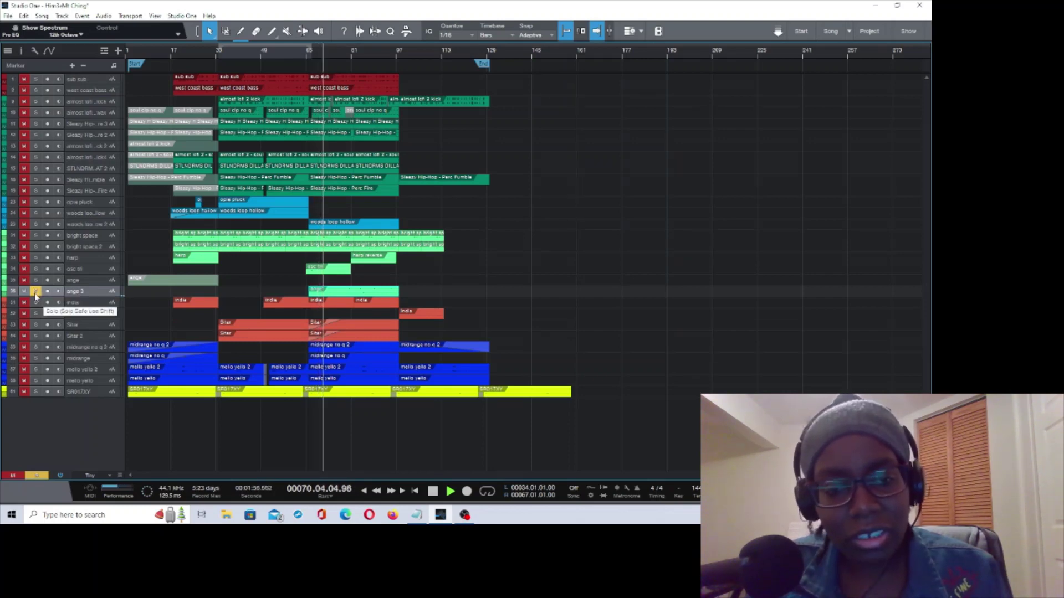
left_click(35, 292)
left_click(24, 292)
left_click(23, 292)
key("space")
key("ctrl+s")
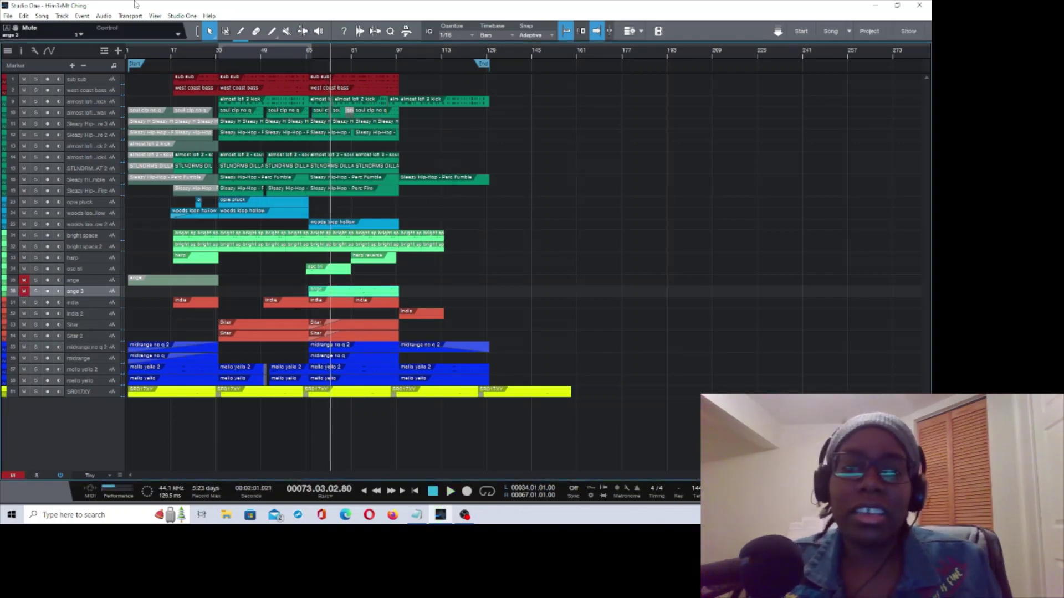